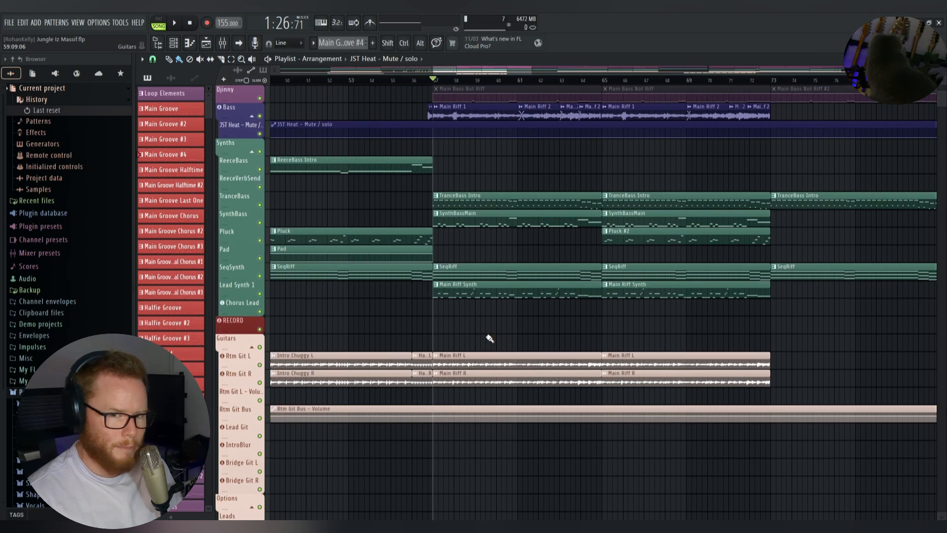
# Step: Play the full arrangement from bar 57 to hear the main riff section, then stop playback
pyautogui.scroll(5, 490, 335)
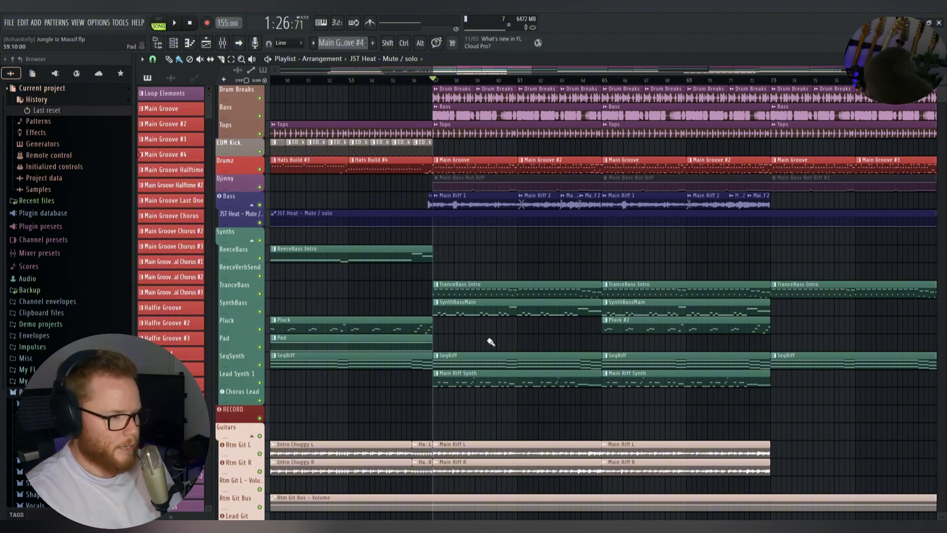
pyautogui.press('space')
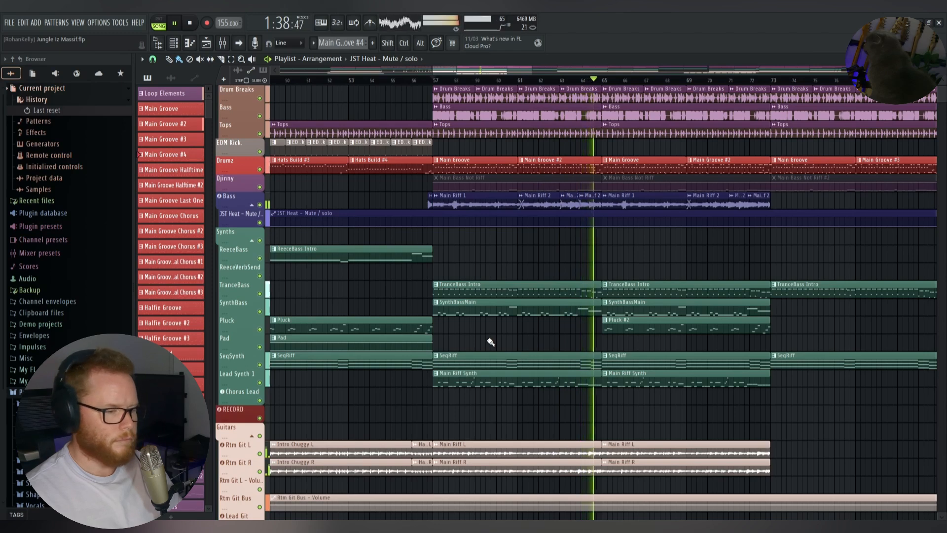
pyautogui.press('space')
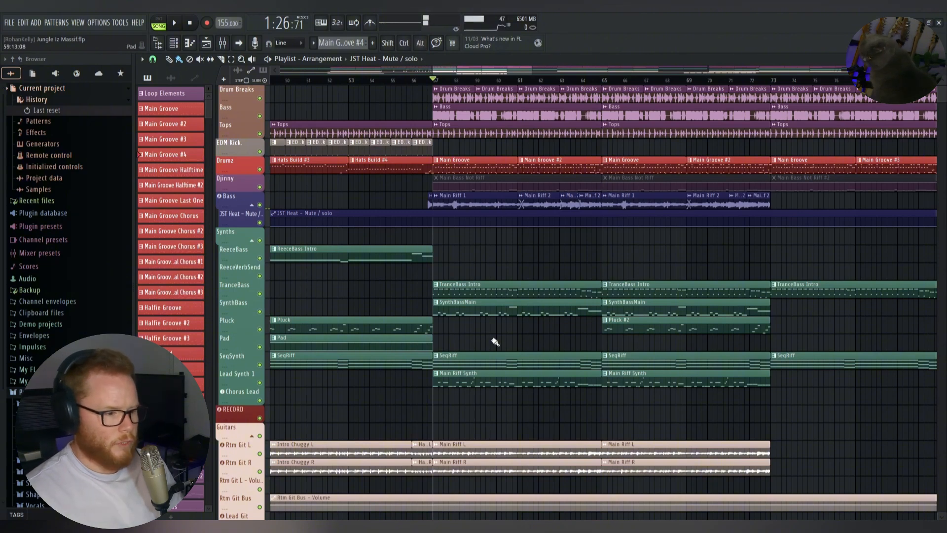
# Step: Show the mixer, solo the Synths Bus together with its synth tracks, and audition them from bar 57
pyautogui.press('F9')
pyautogui.rightClick(631, 321)
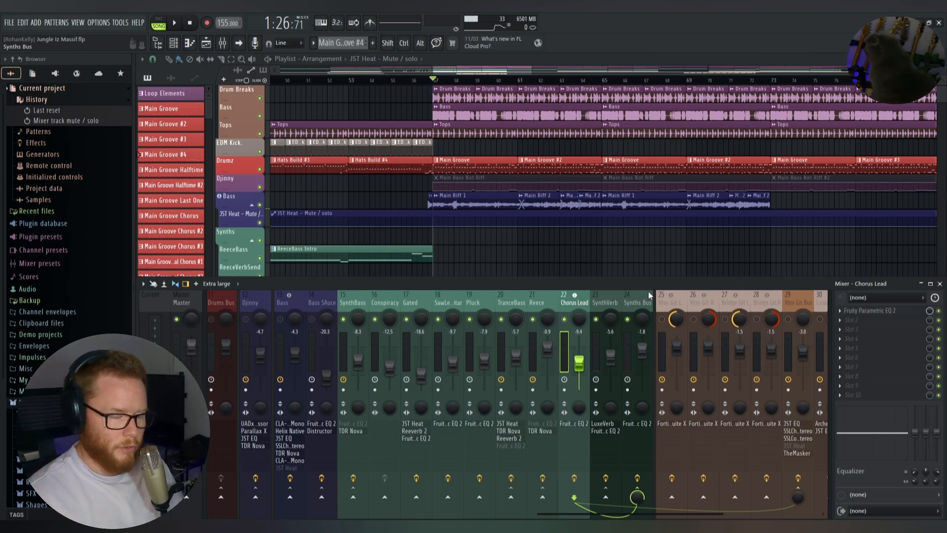
pyautogui.press('space')
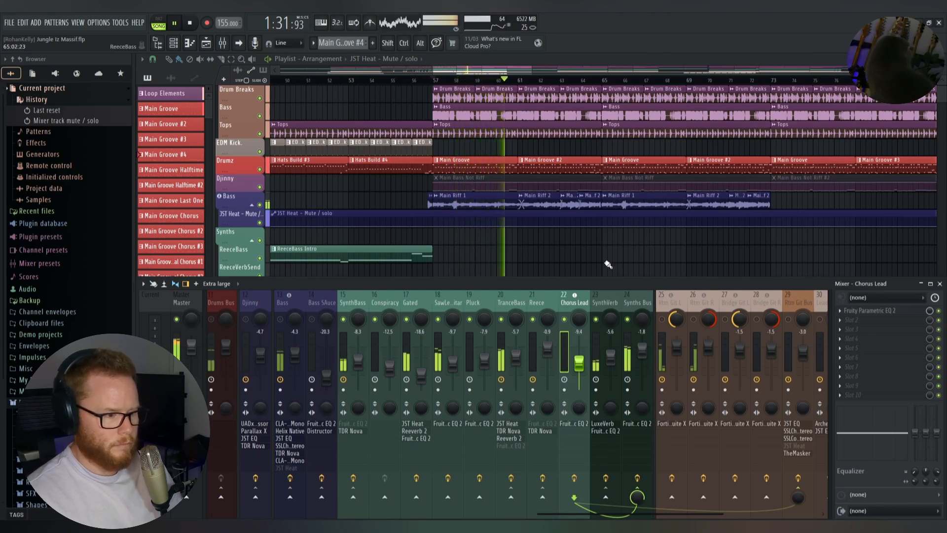
pyautogui.press('space')
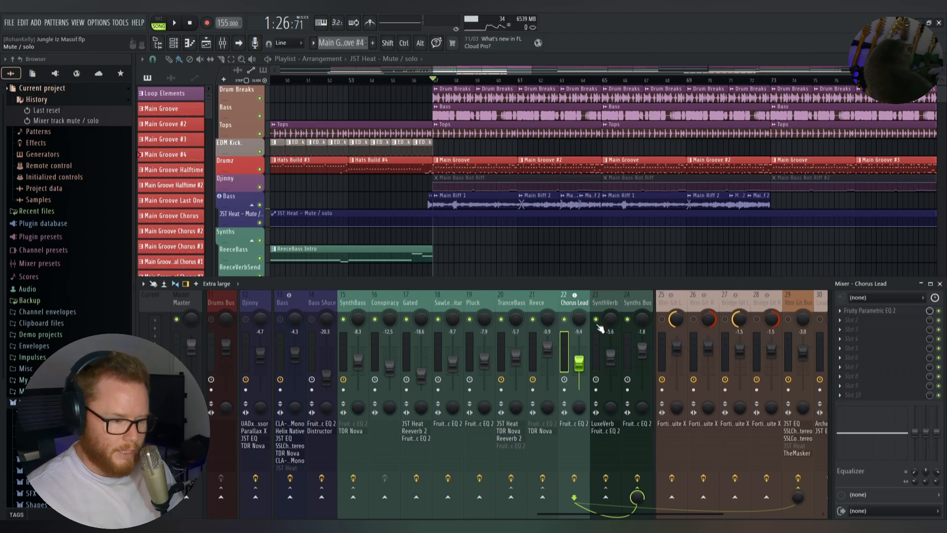
# Step: Solo the Rtm Git Bus together with its routed guitar tracks and audition the rhythm guitars
pyautogui.keyDown('alt'); pyautogui.rightClick(789, 321); pyautogui.keyUp('alt')
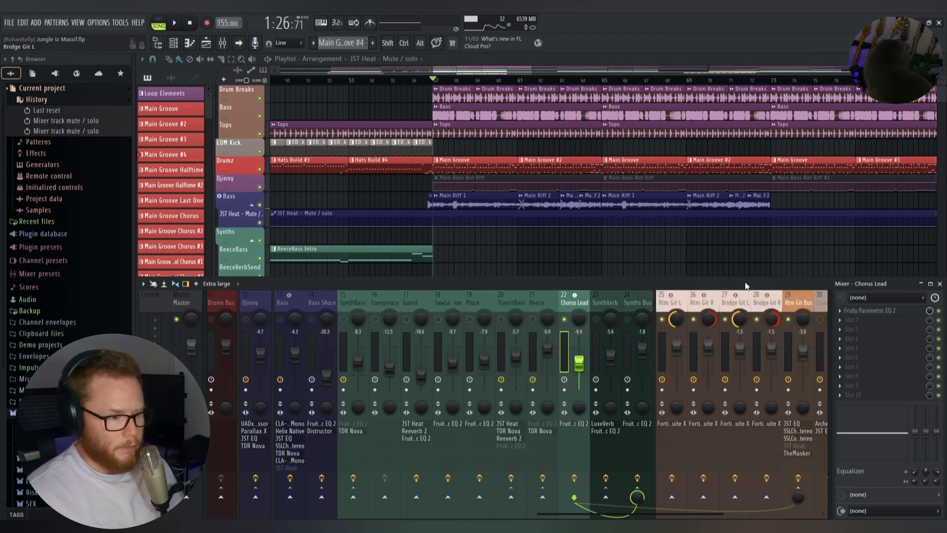
pyautogui.press('space')
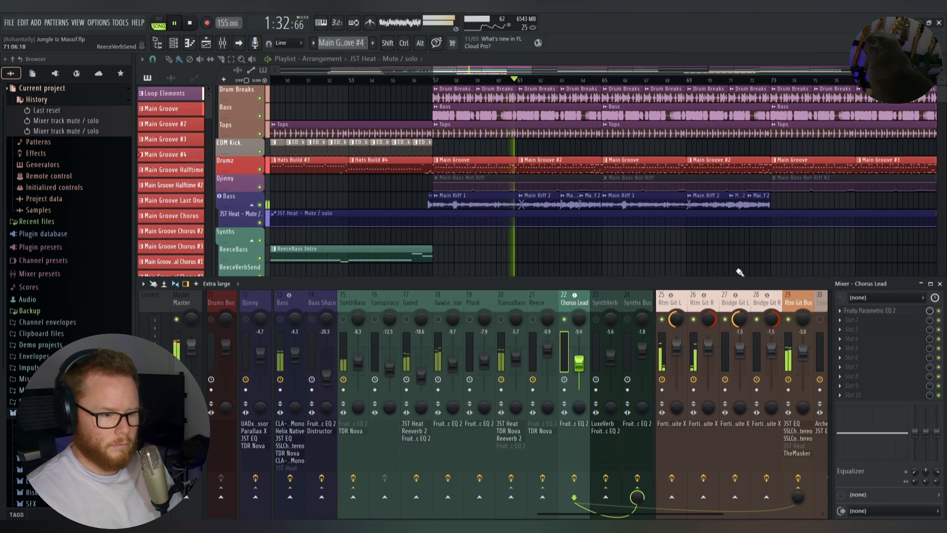
pyautogui.press('space')
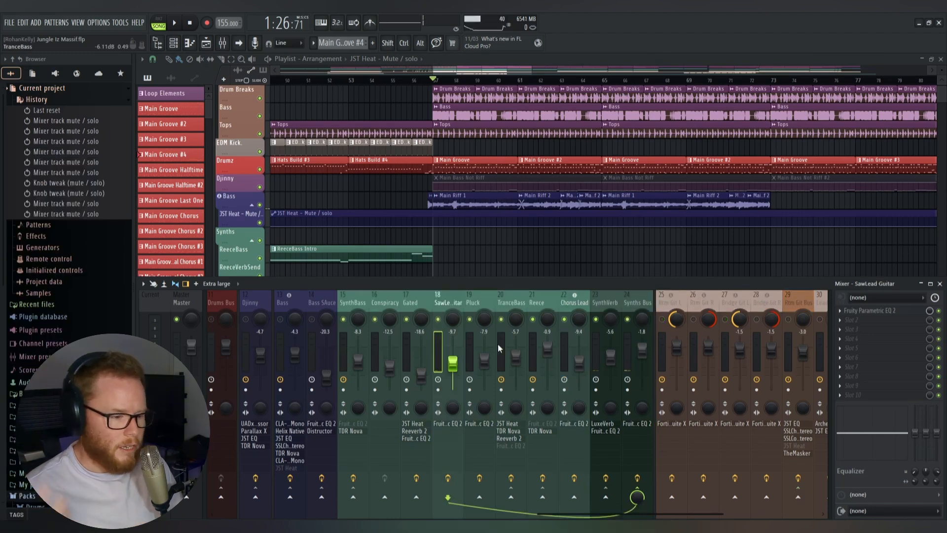
# Step: Open the Fruity Parametric EQ 2 of the Gated and SawLead Guitar tracks and place them side by side for comparison
pyautogui.click(416, 436)
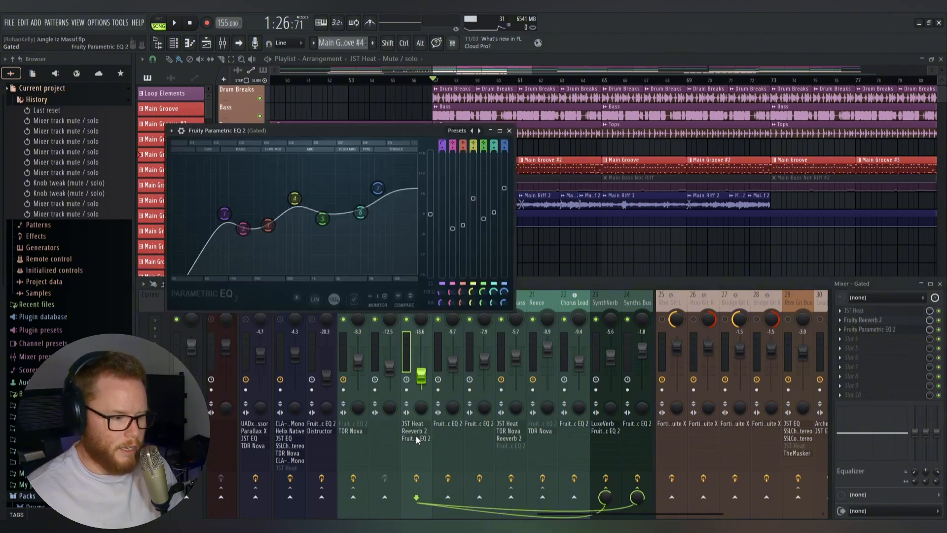
pyautogui.click(456, 424)
pyautogui.moveTo(361, 106); pyautogui.dragTo(708, 134)
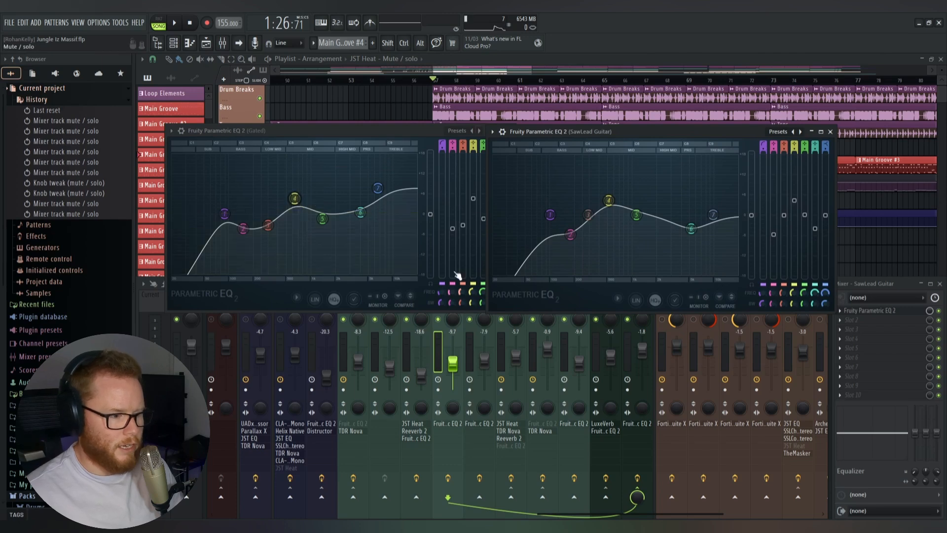
pyautogui.moveTo(398, 131); pyautogui.dragTo(384, 100)
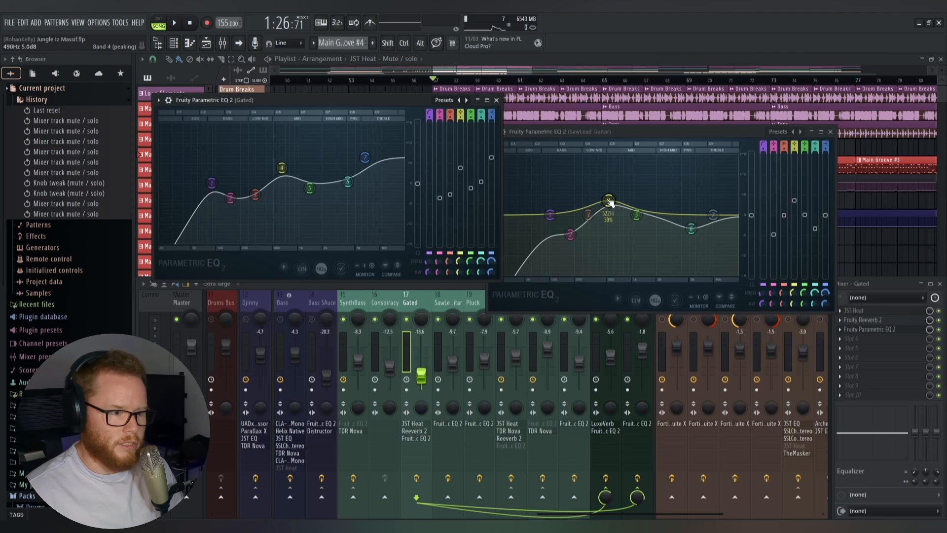
pyautogui.moveTo(655, 131); pyautogui.dragTo(696, 109)
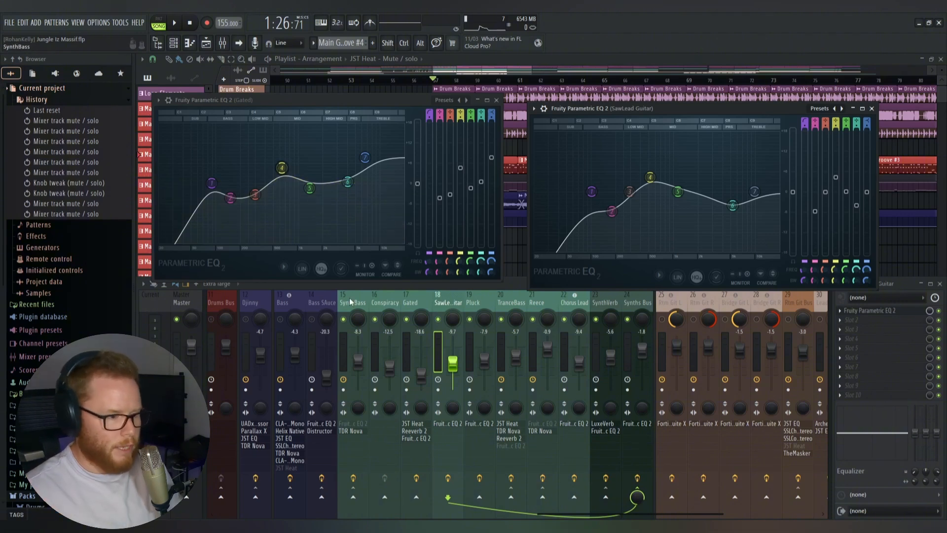
# Step: Solo SawLead Guitar and unmute Gated, audition both against their EQ curves, and close the two EQ windows
pyautogui.rightClick(438, 318)
pyautogui.click(406, 319)
pyautogui.press('space')
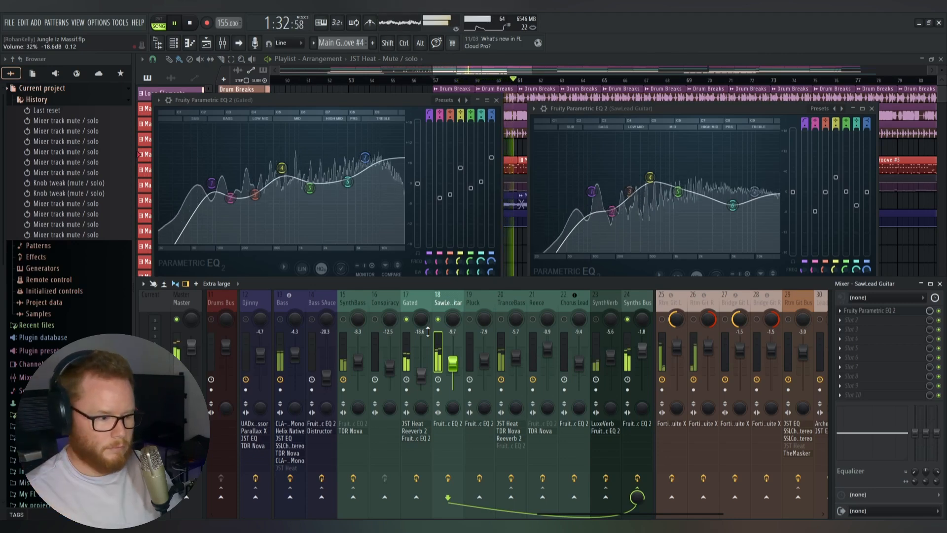
pyautogui.press('space')
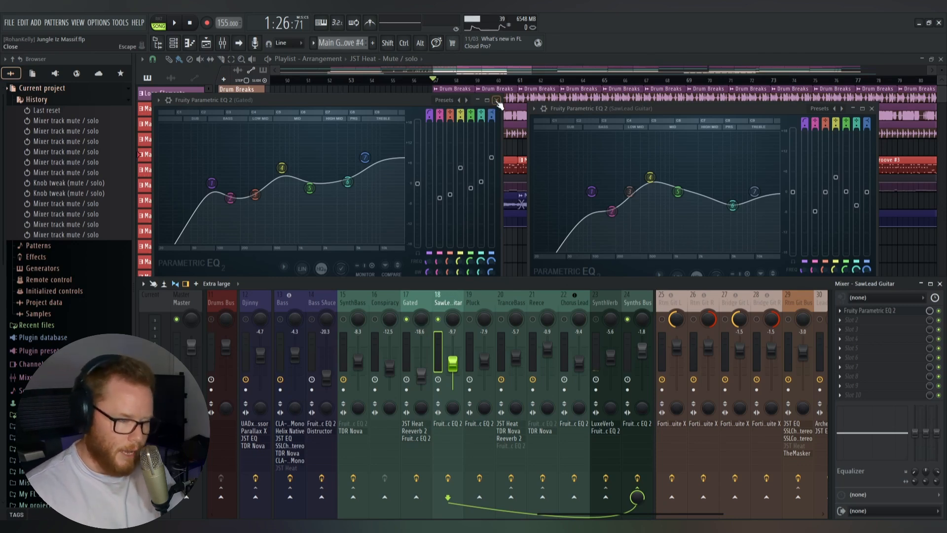
pyautogui.click(497, 100)
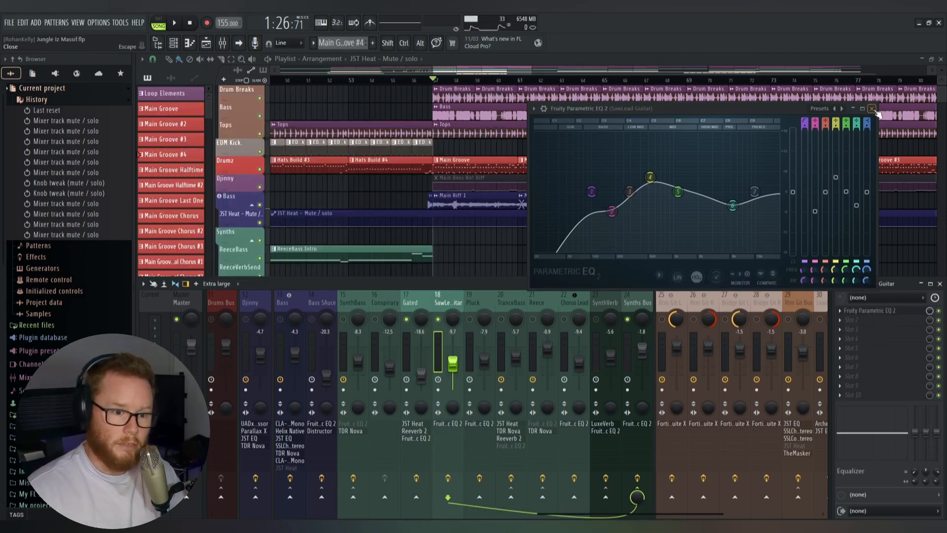
pyautogui.click(872, 109)
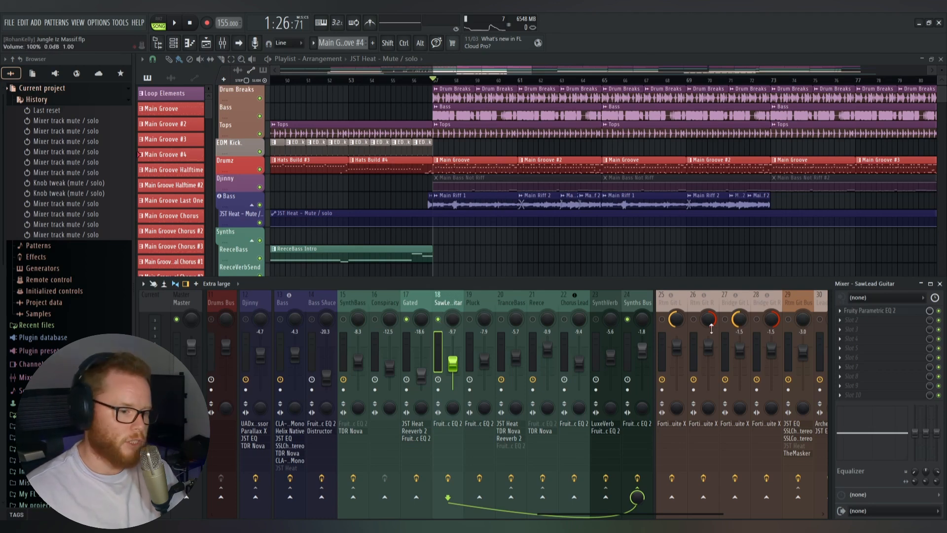
# Step: Unmute the SynthBass mixer track and audition it together with the Gated and SawLead Guitar layers
pyautogui.click(344, 319)
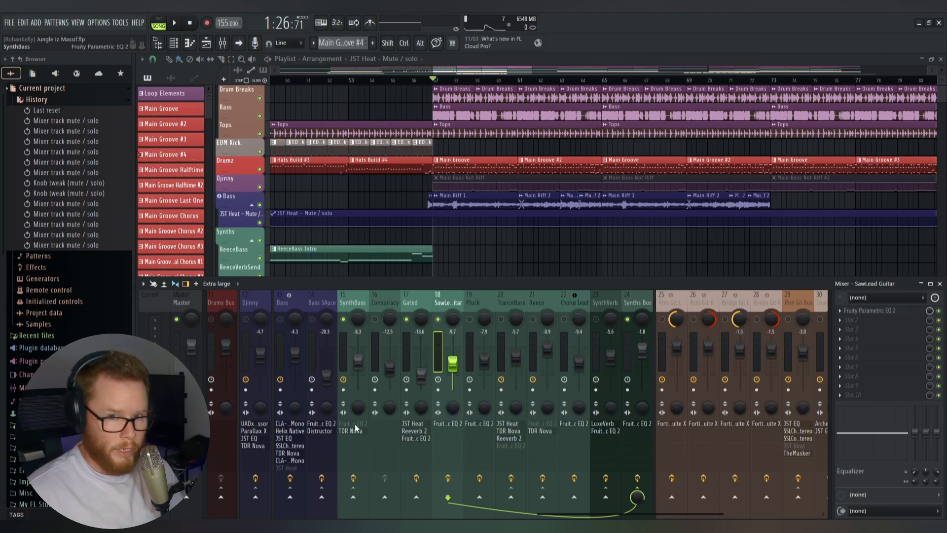
pyautogui.press('space')
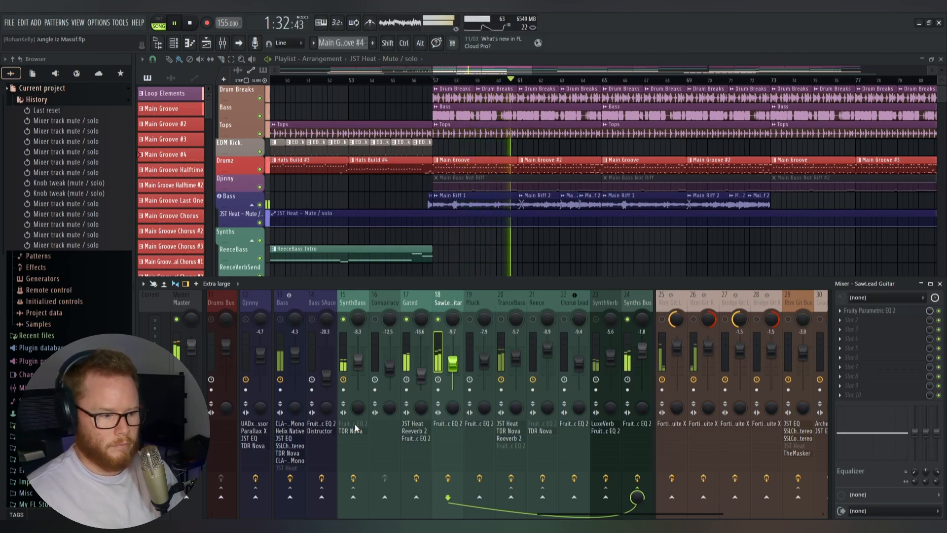
pyautogui.press('space')
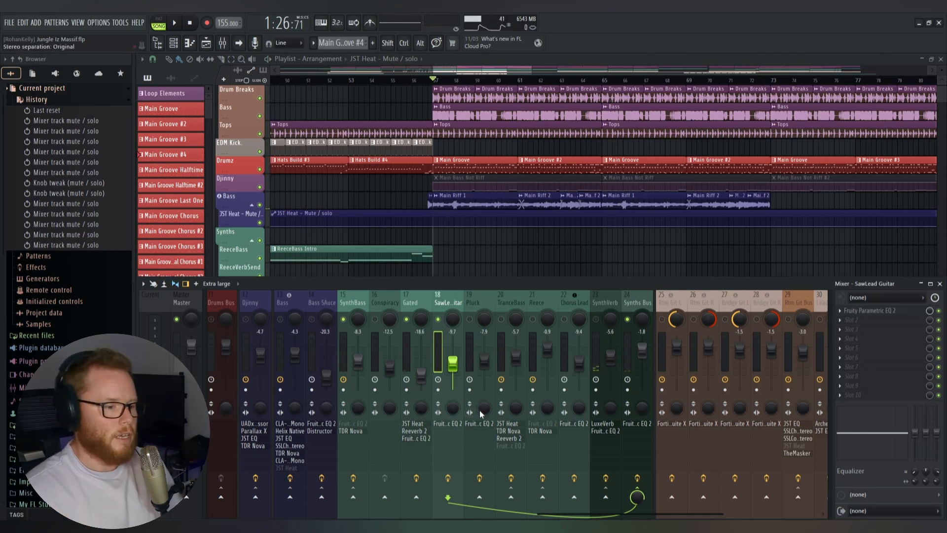
# Step: Unmute the TranceBass mixer track and audition the combined synth layers
pyautogui.click(501, 319)
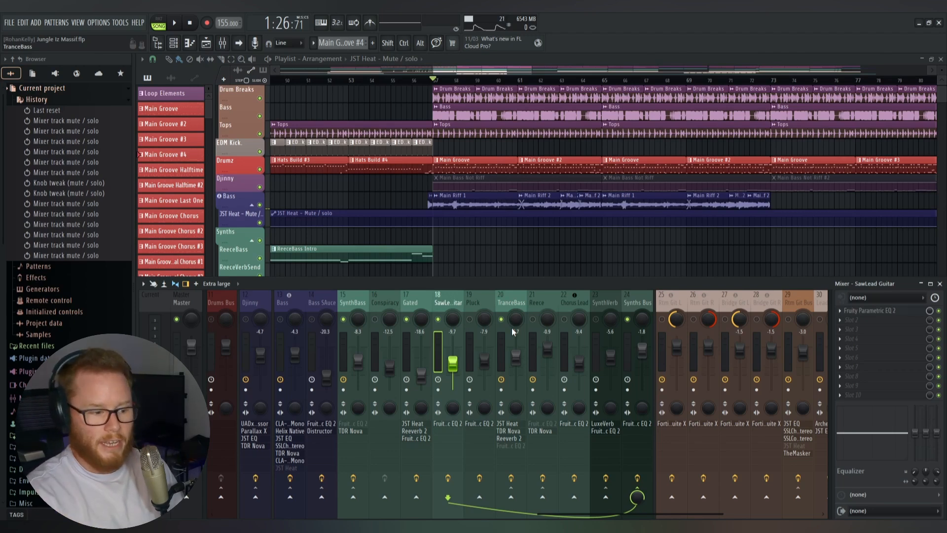
pyautogui.press('space')
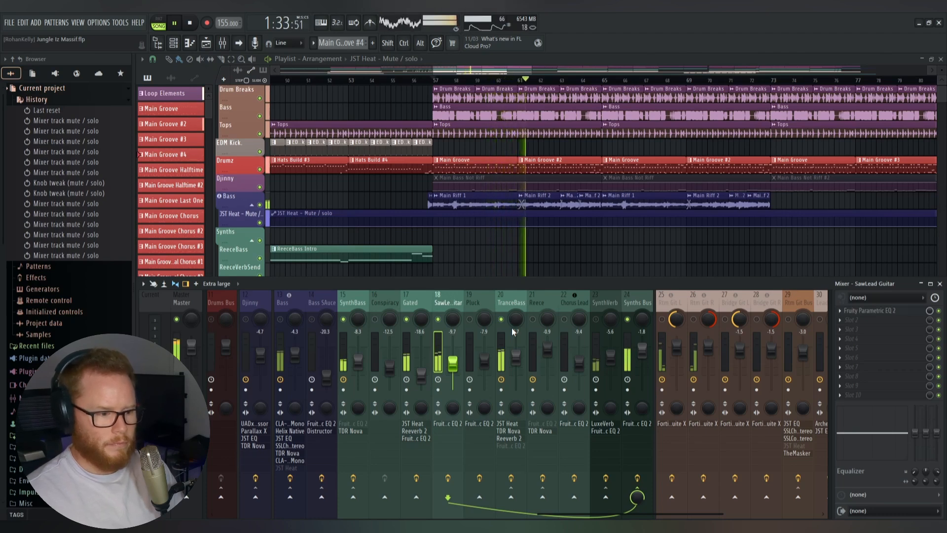
pyautogui.press('space')
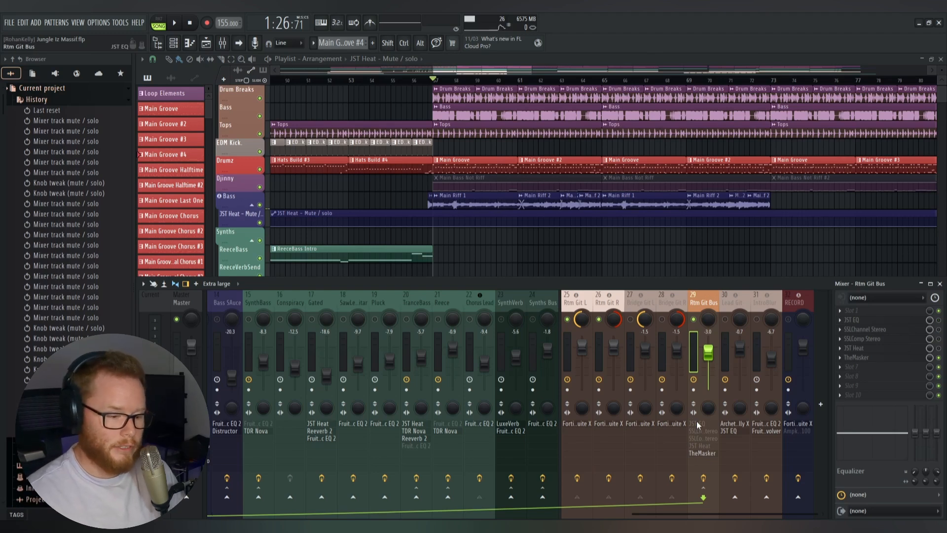
# Step: Audition the rhythm guitars with most bus effects bypassed, and examine the amp and cabinet settings in Rtm Git L's Fortin Nameless Suite X
pyautogui.press('space')
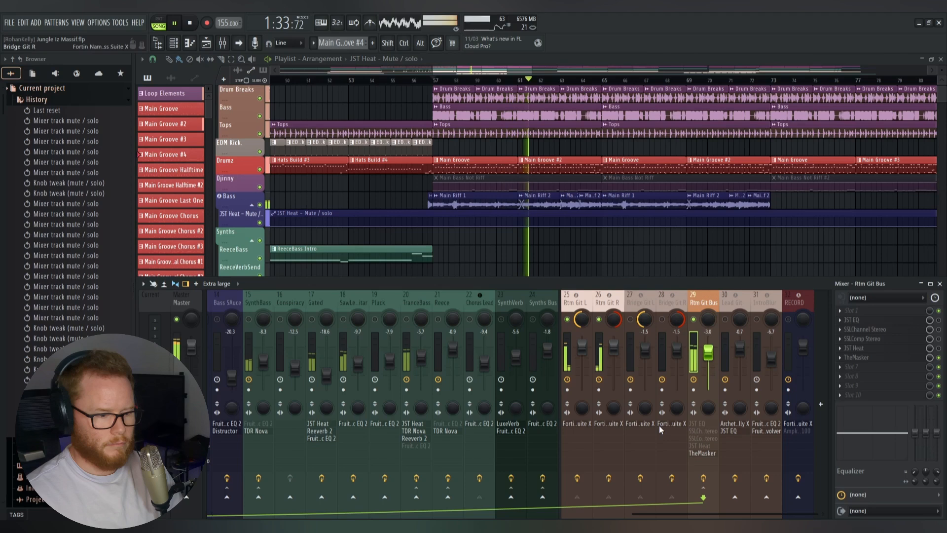
pyautogui.press('space')
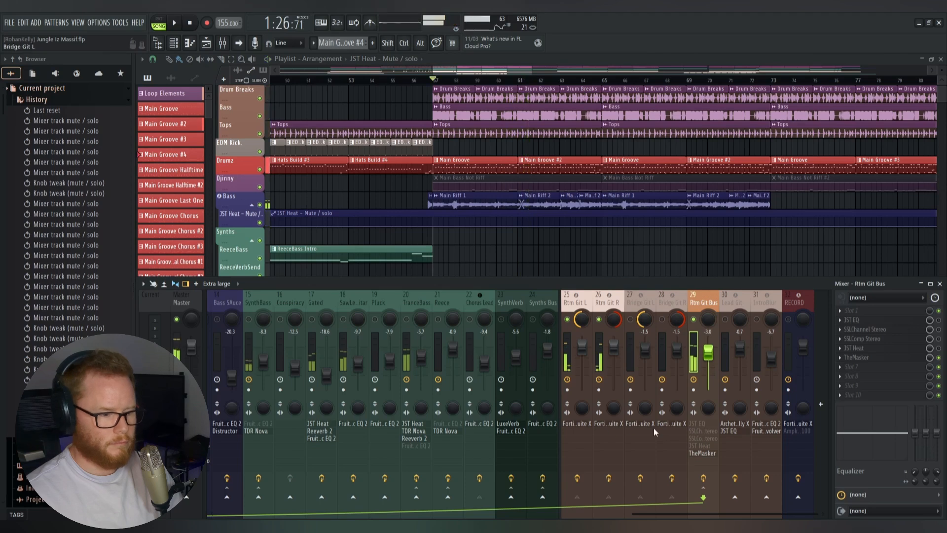
pyautogui.click(580, 424)
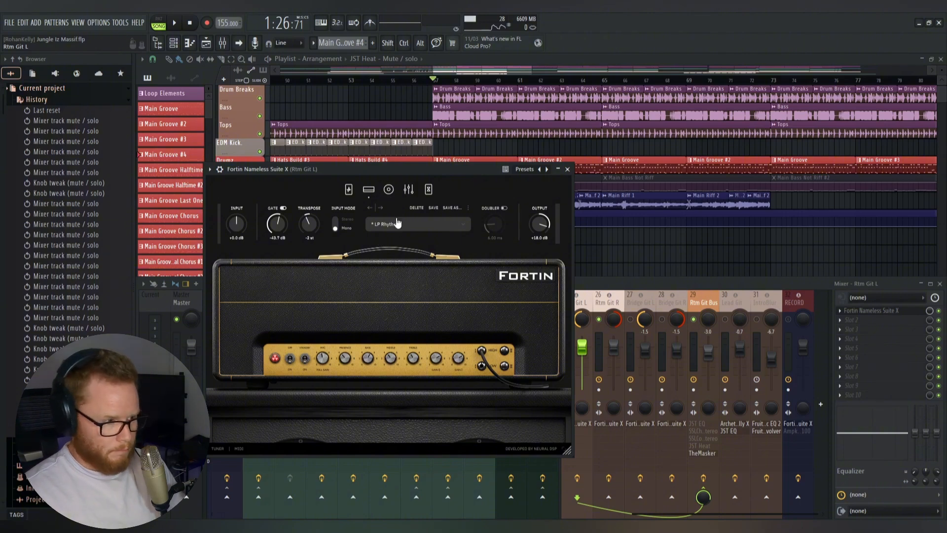
pyautogui.click(389, 189)
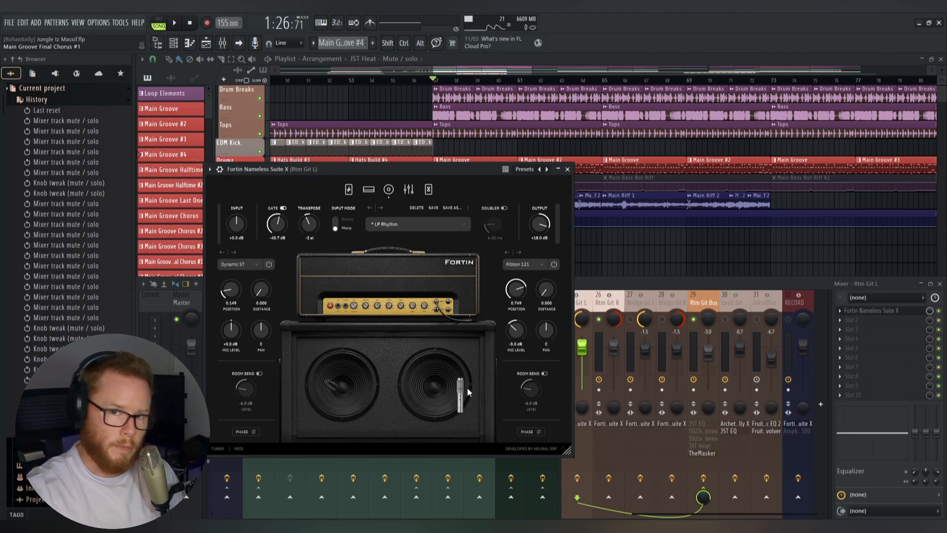
pyautogui.click(569, 169)
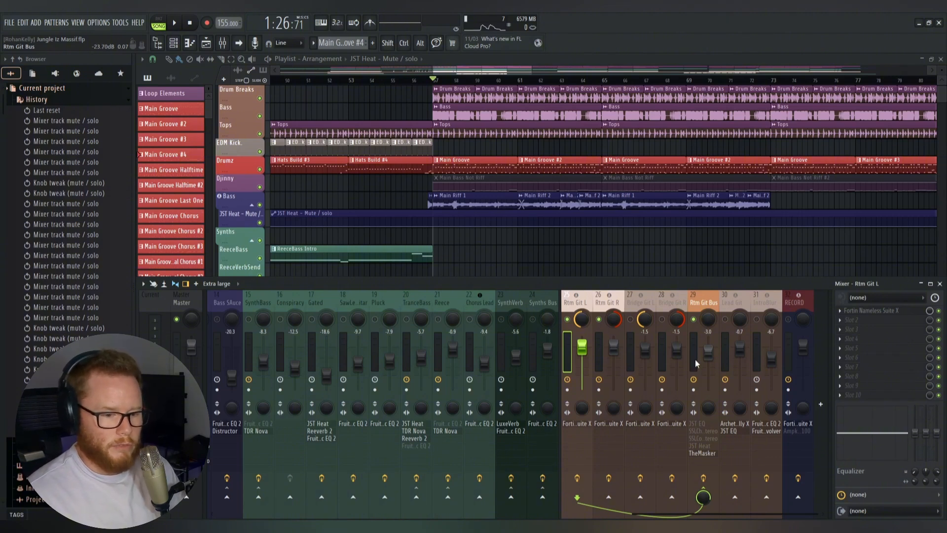
# Step: Open JST EQ on the Rtm Git Bus and toggle it during playback to compare the guitars, leaving the EQ enabled
pyautogui.click(699, 422)
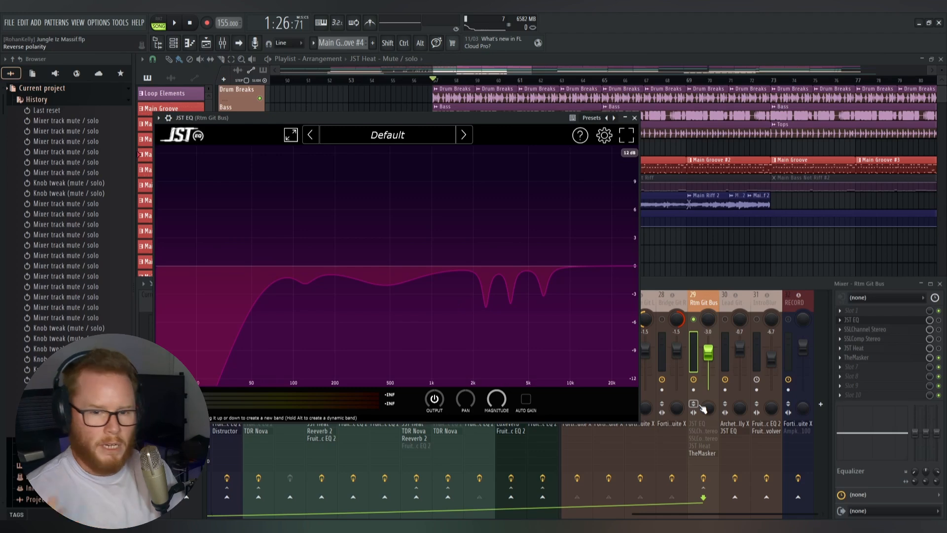
pyautogui.press('space')
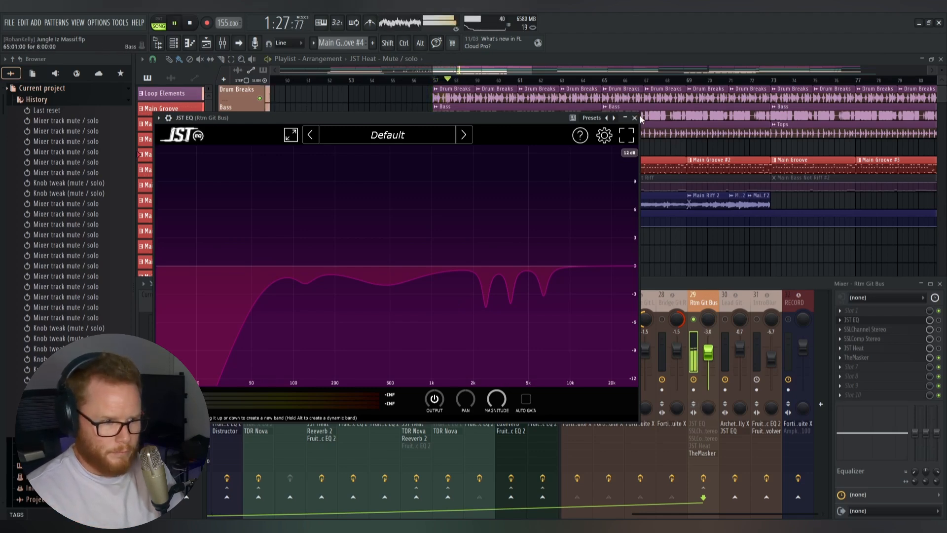
pyautogui.click(938, 320)
pyautogui.click(446, 120)
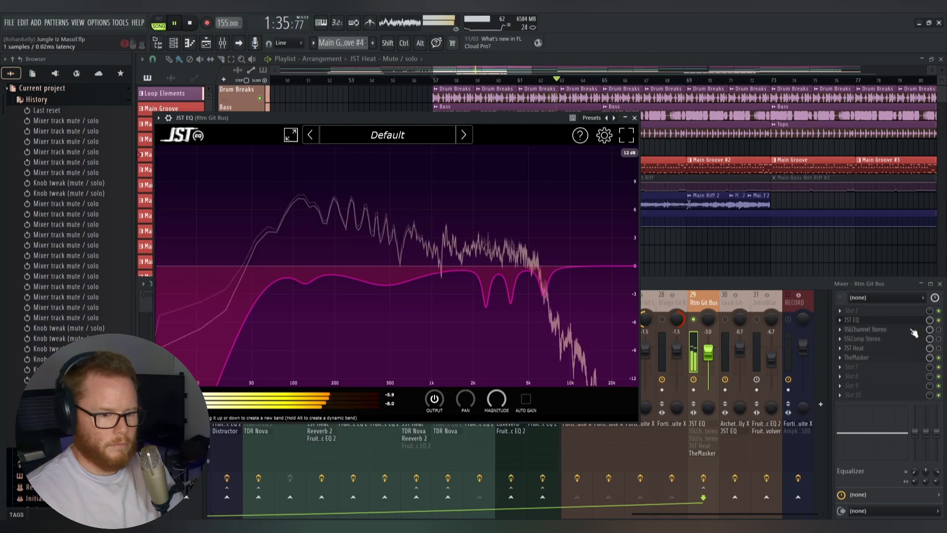
pyautogui.click(938, 320)
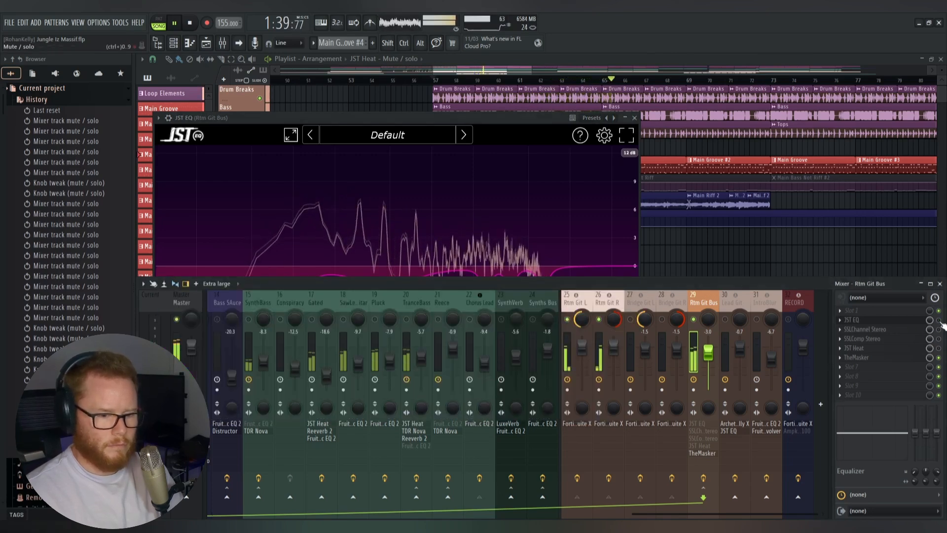
pyautogui.click(938, 320)
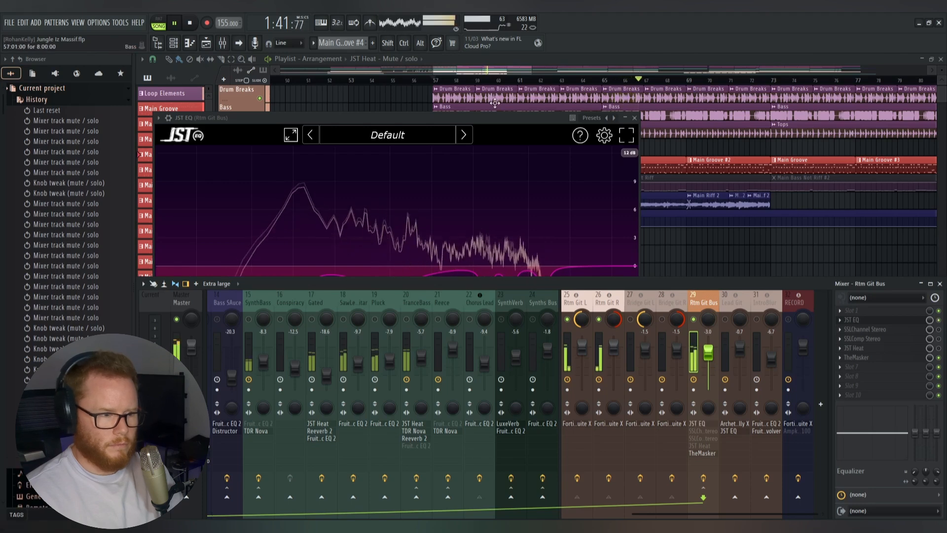
pyautogui.click(501, 118)
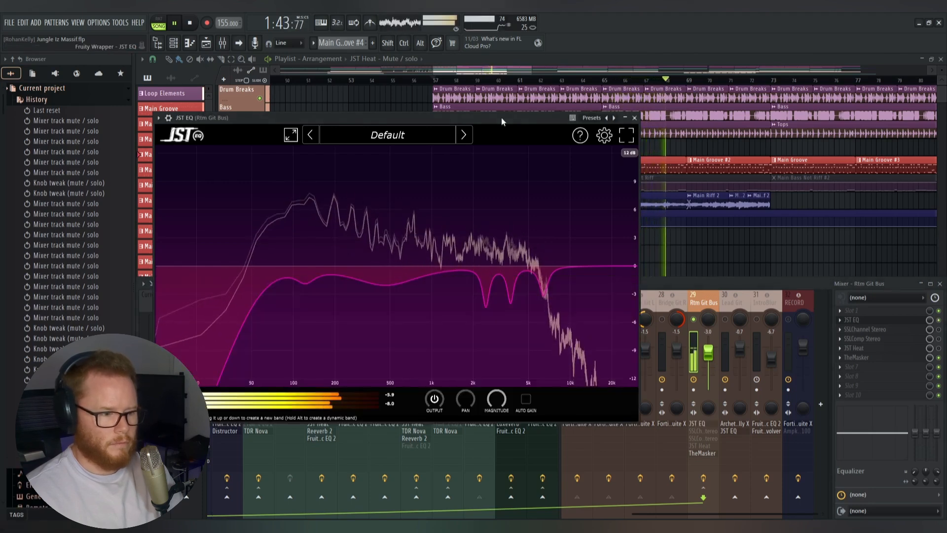
pyautogui.press('space')
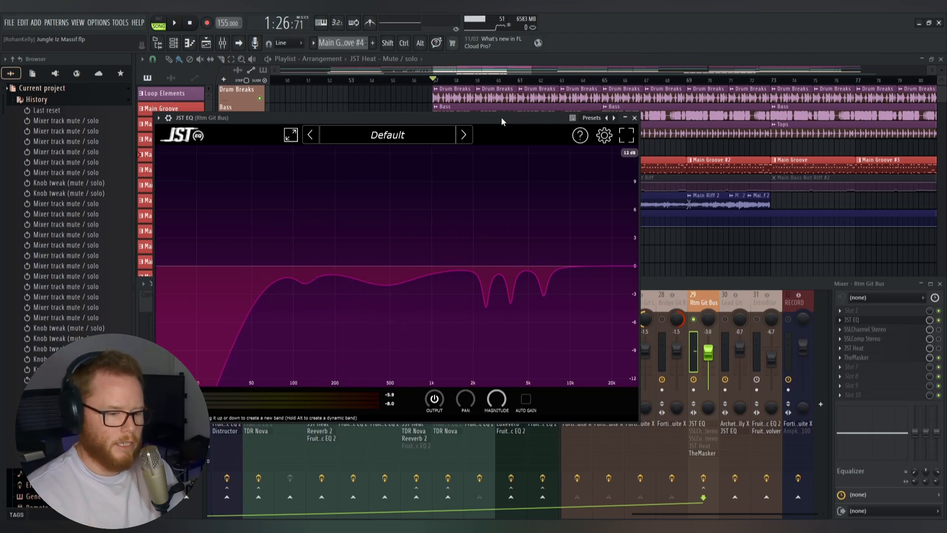
# Step: Close JST EQ and unsolo the rhythm guitars so every mixer track plays
pyautogui.click(635, 118)
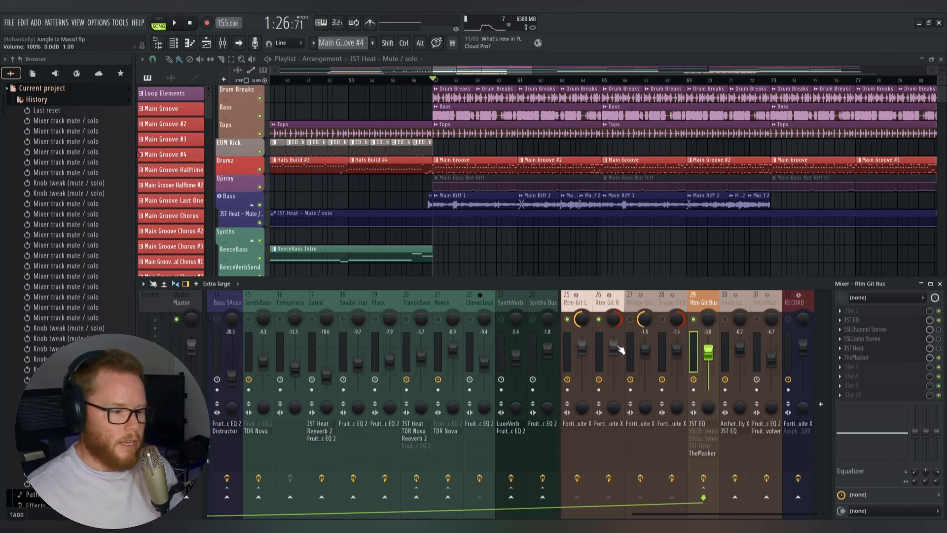
pyautogui.keyDown('alt'); pyautogui.click(695, 320); pyautogui.keyUp('alt')
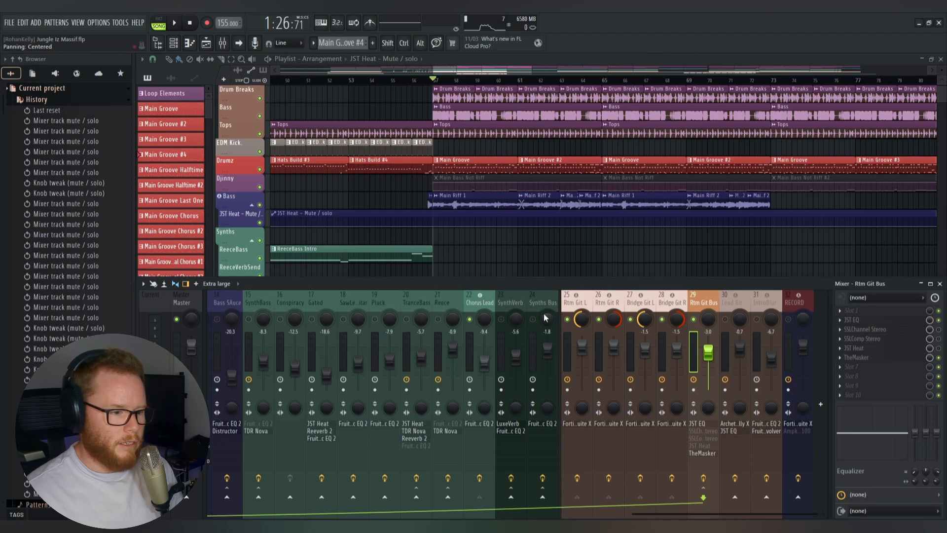
pyautogui.rightClick(693, 323)
pyautogui.rightClick(693, 322)
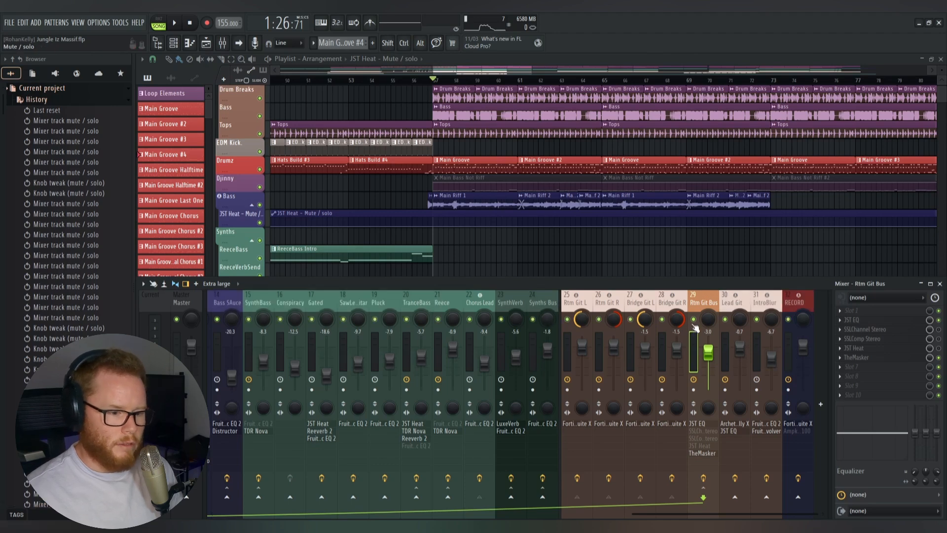
# Step: Audition the full mix with the Synths Bus and SynthVerb tracks muted, and compare it with both unmuted
pyautogui.click(533, 320)
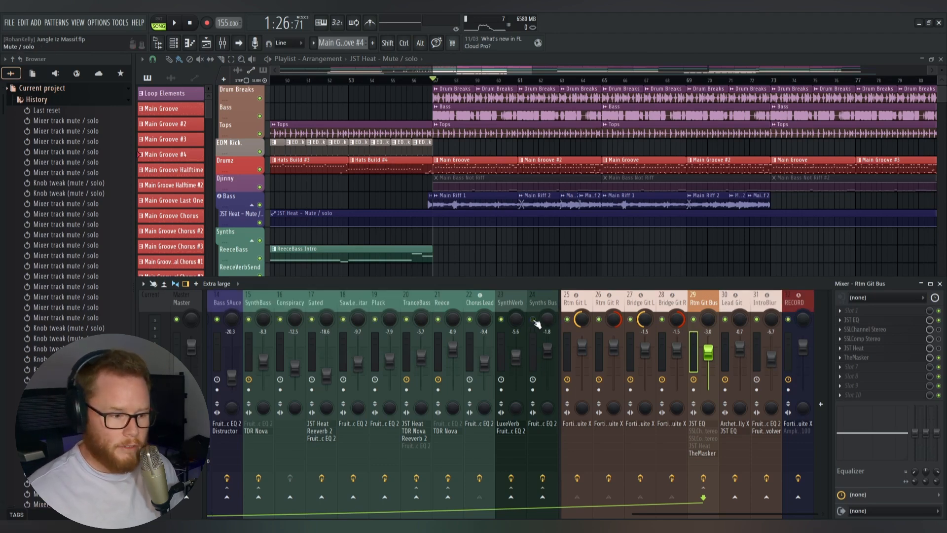
pyautogui.click(502, 320)
pyautogui.press('space')
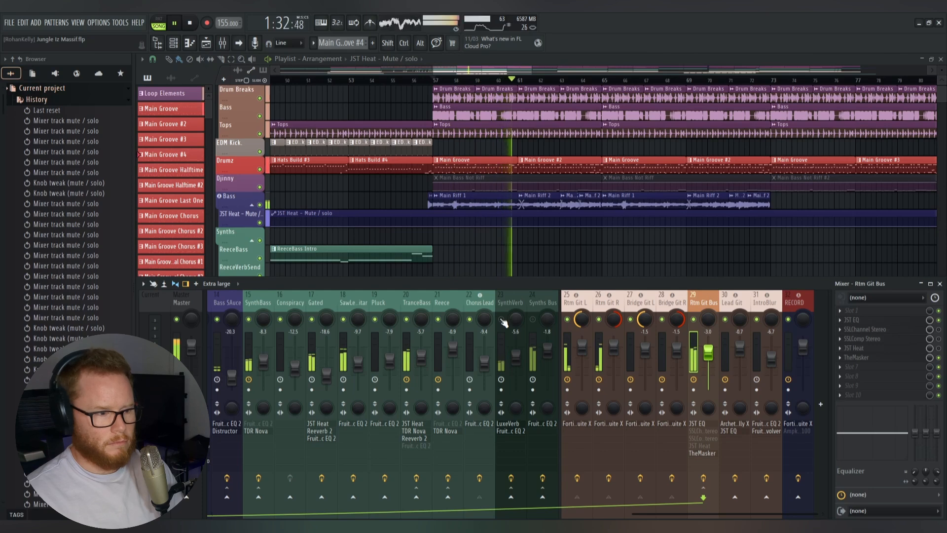
pyautogui.press('space')
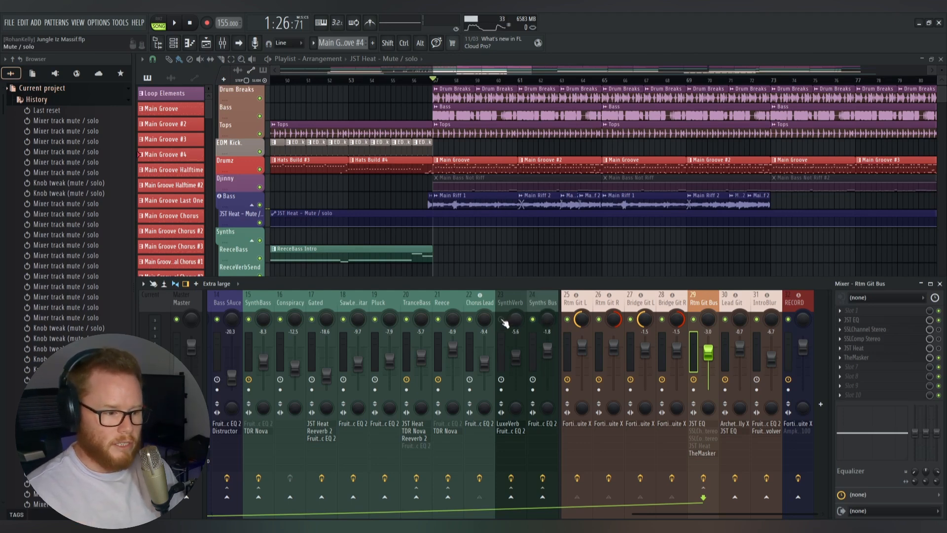
pyautogui.click(502, 320)
pyautogui.press('space')
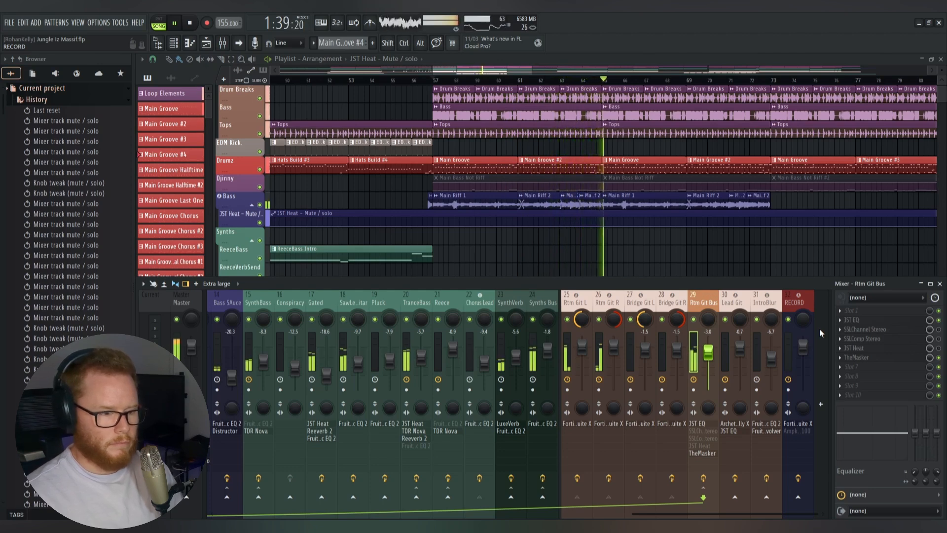
pyautogui.press('space')
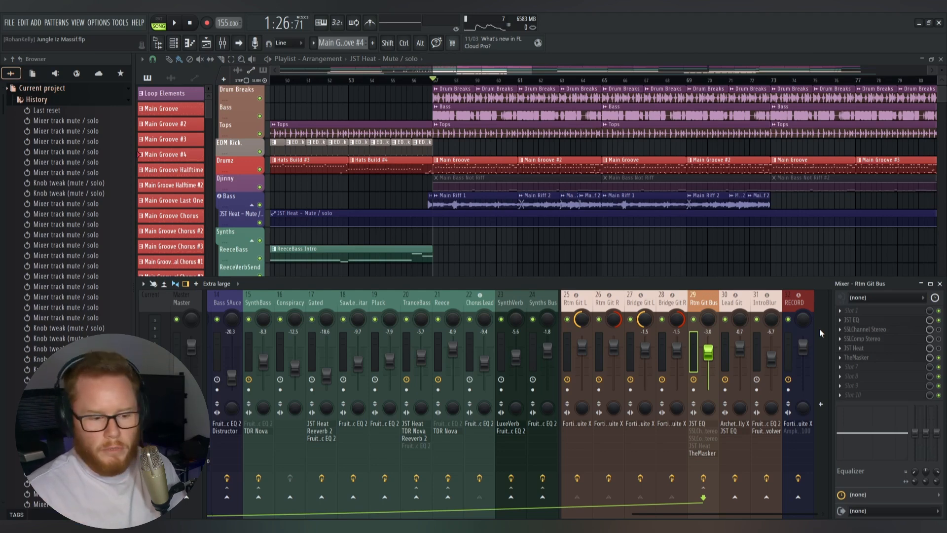
# Step: Raise the Rtm Git Bus fader to 0.9 dB during playback of the full mix, and bring it down to -1.5 dB
pyautogui.press('space')
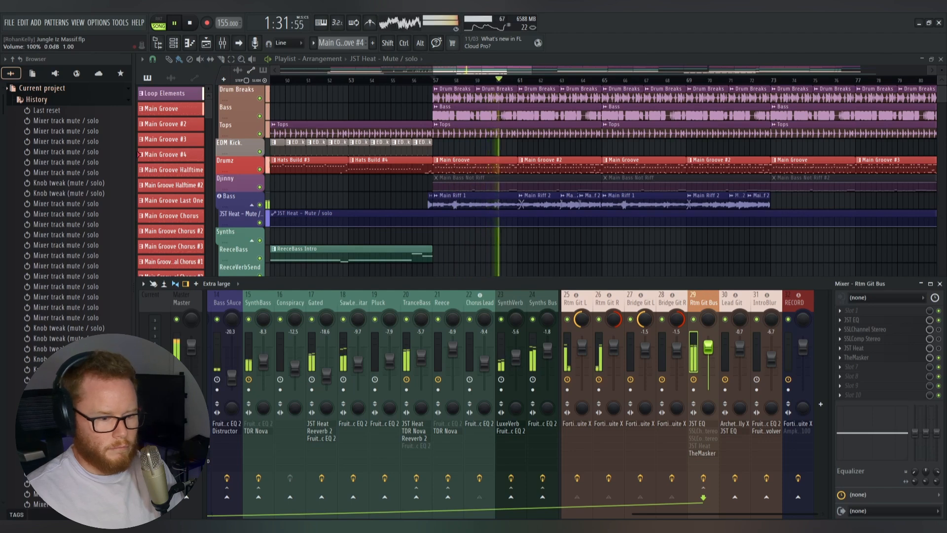
pyautogui.moveTo(708, 347); pyautogui.dragTo(708, 345)
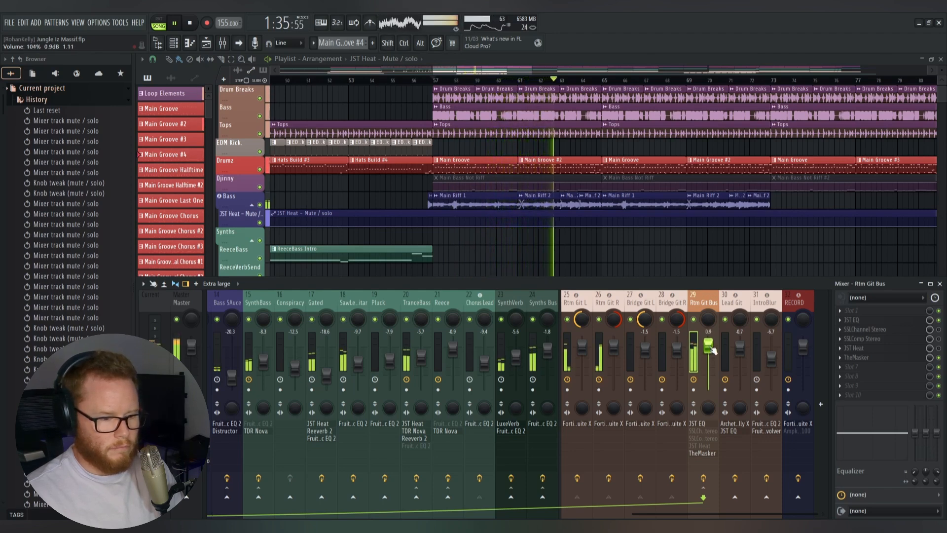
pyautogui.press('space')
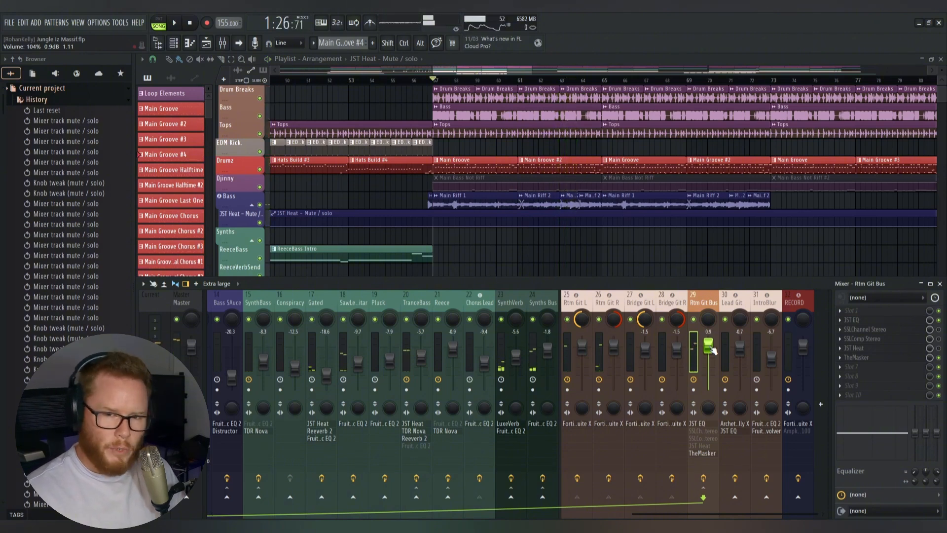
pyautogui.moveTo(711, 350); pyautogui.dragTo(708, 350)
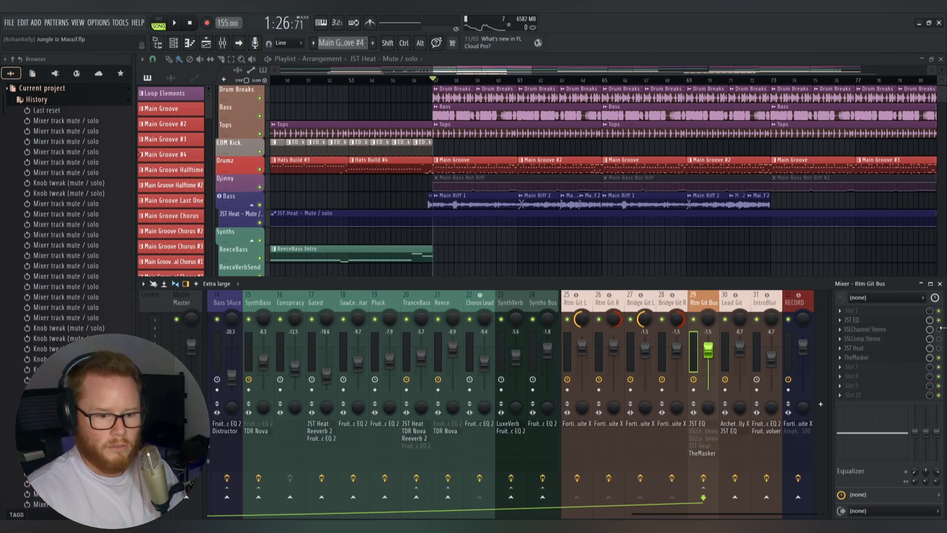
# Step: Open SSLChannel Stereo on the Rtm Git Bus and examine the frequency and gain settings of its HMF and LMF bands
pyautogui.click(912, 331)
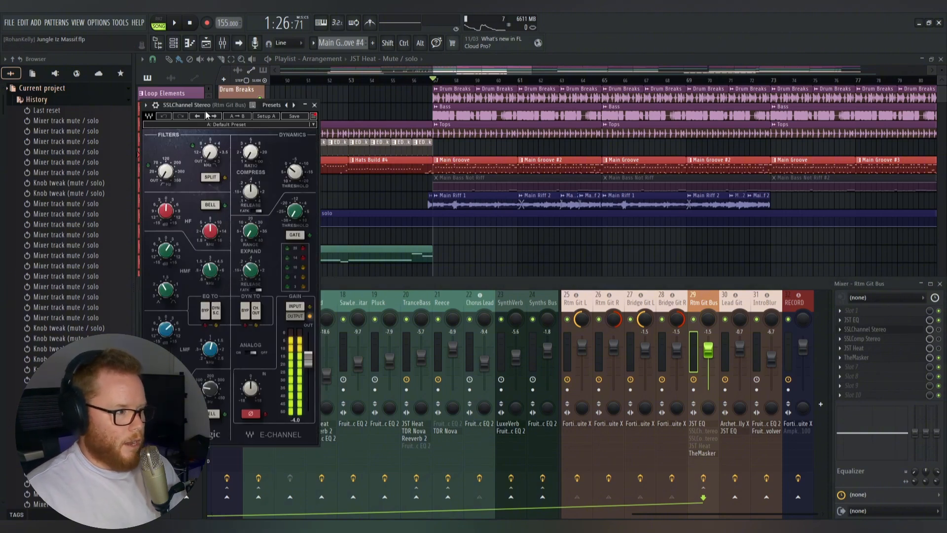
pyautogui.moveTo(206, 105); pyautogui.dragTo(505, 86)
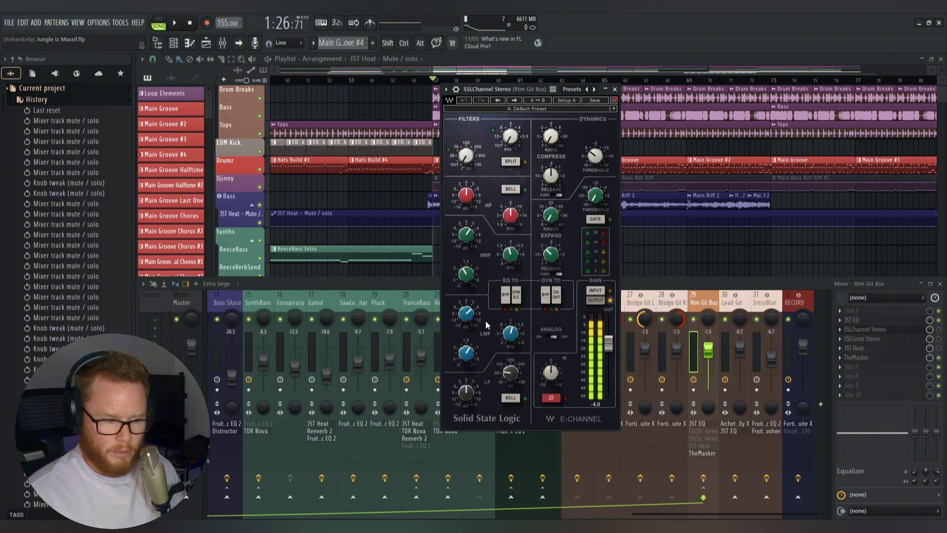
pyautogui.click(511, 334)
pyautogui.moveTo(511, 255); pyautogui.dragTo(511, 252)
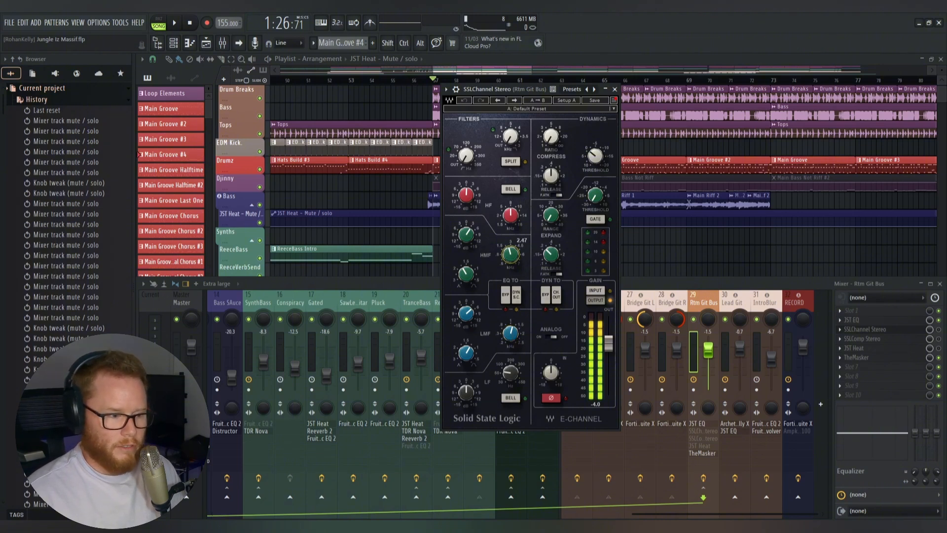
pyautogui.click(510, 334)
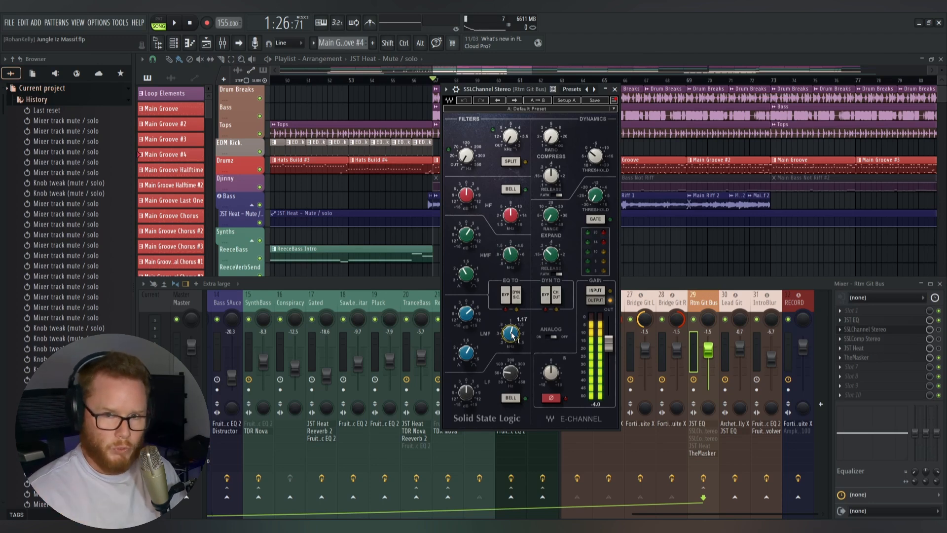
pyautogui.click(468, 236)
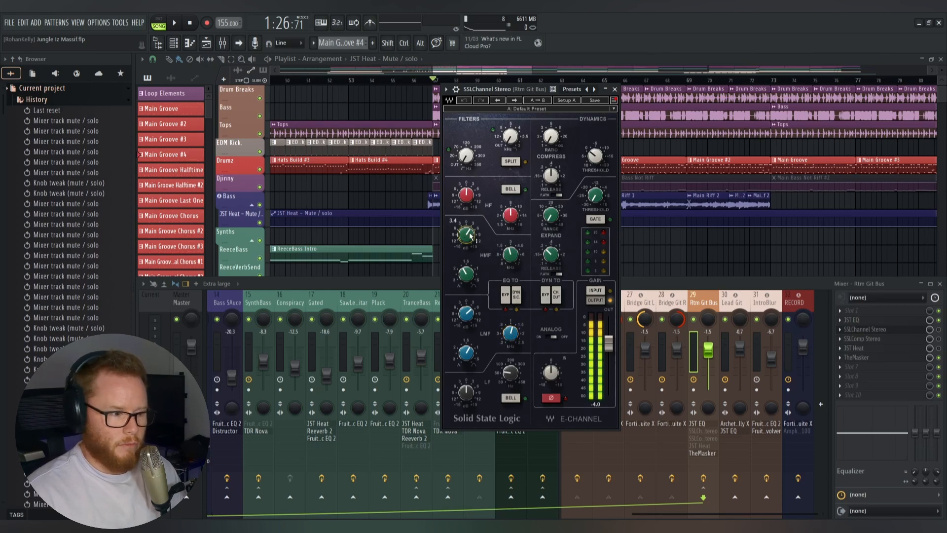
pyautogui.click(466, 318)
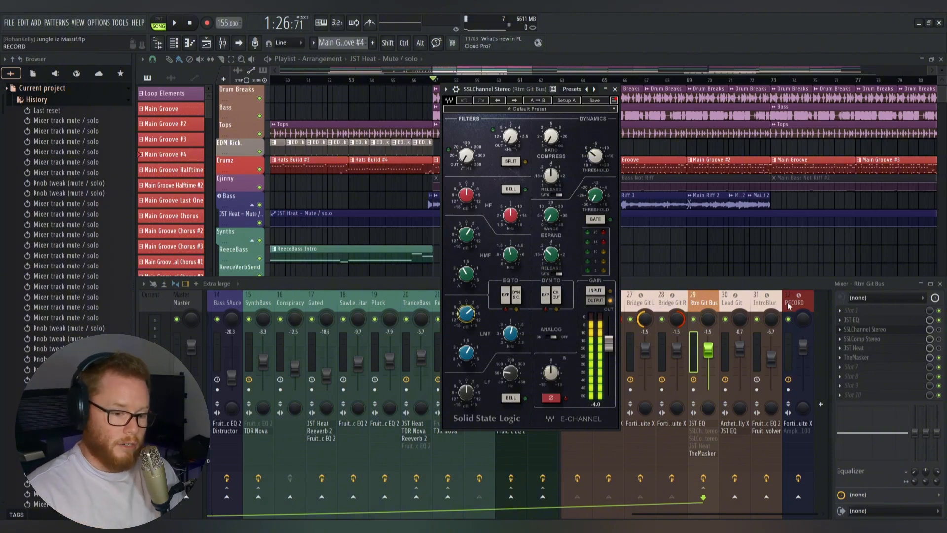
# Step: Solo the Rtm Git Bus with its routed tracks and toggle SSLChannel Stereo during playback, leaving it enabled
pyautogui.keyDown('alt'); pyautogui.click(694, 319); pyautogui.keyUp('alt')
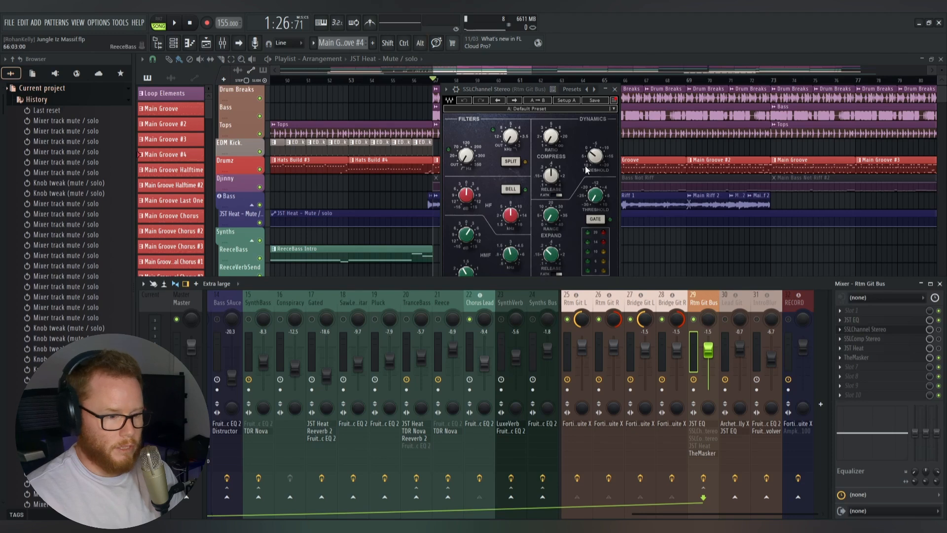
pyautogui.click(522, 89)
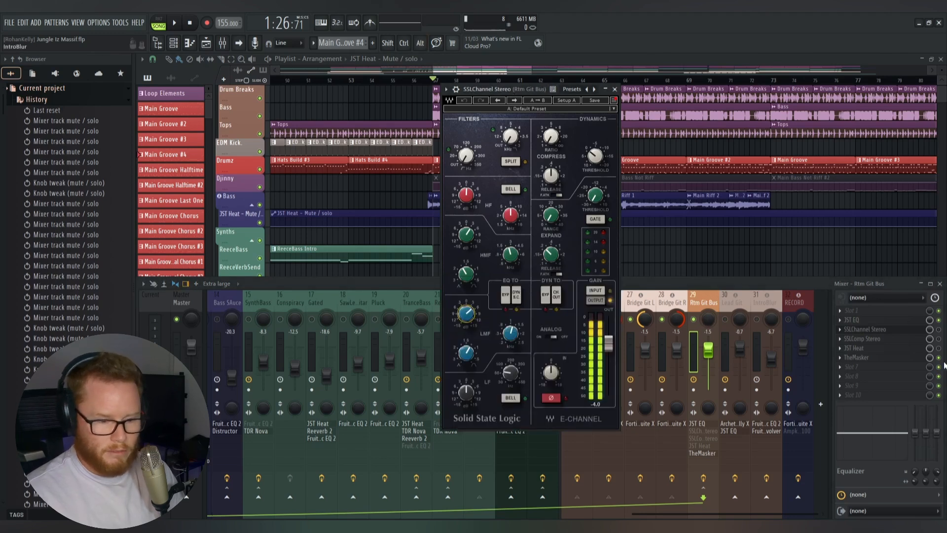
pyautogui.press('space')
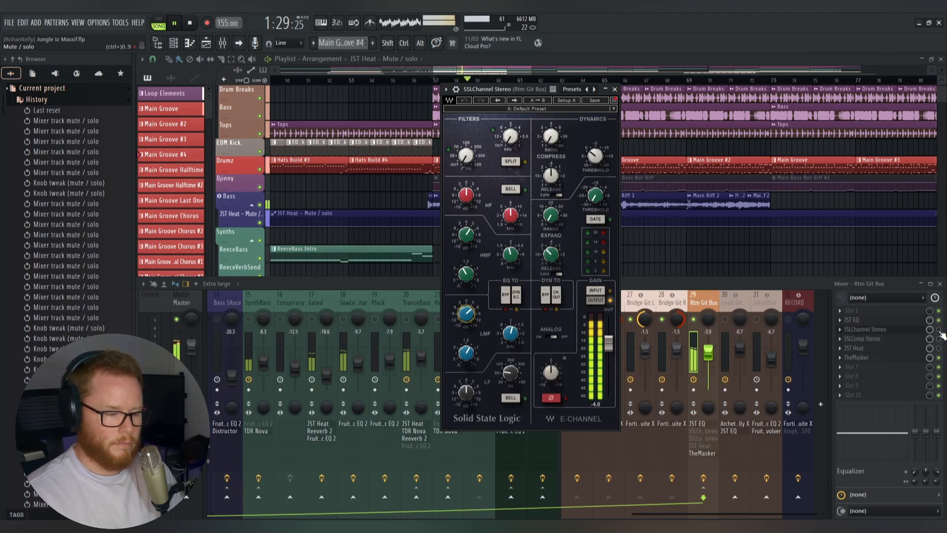
pyautogui.click(939, 330)
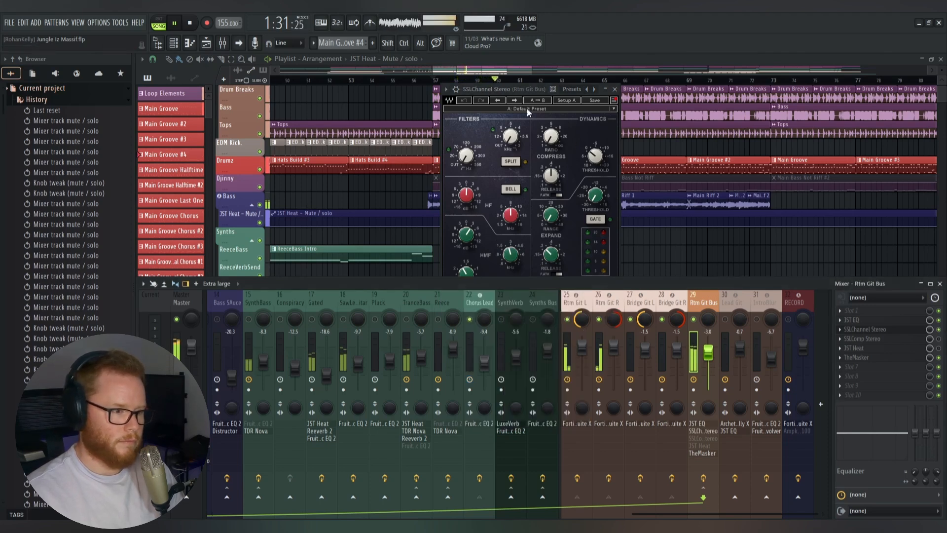
pyautogui.click(527, 91)
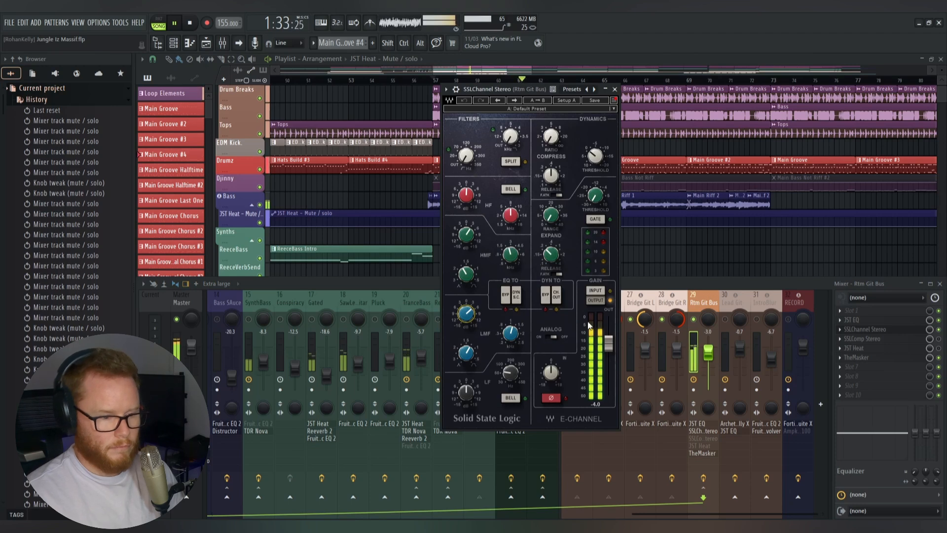
pyautogui.click(939, 329)
pyautogui.click(469, 109)
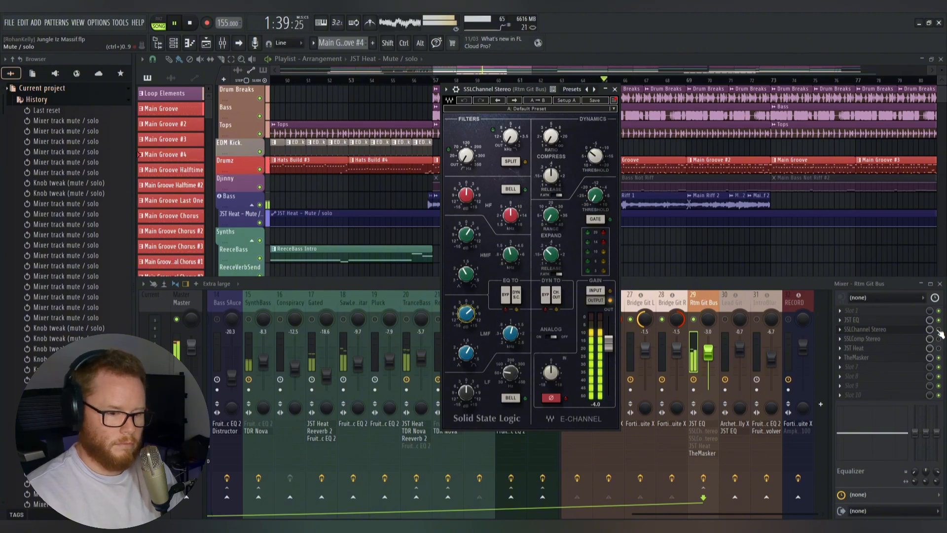
pyautogui.click(939, 330)
pyautogui.click(546, 256)
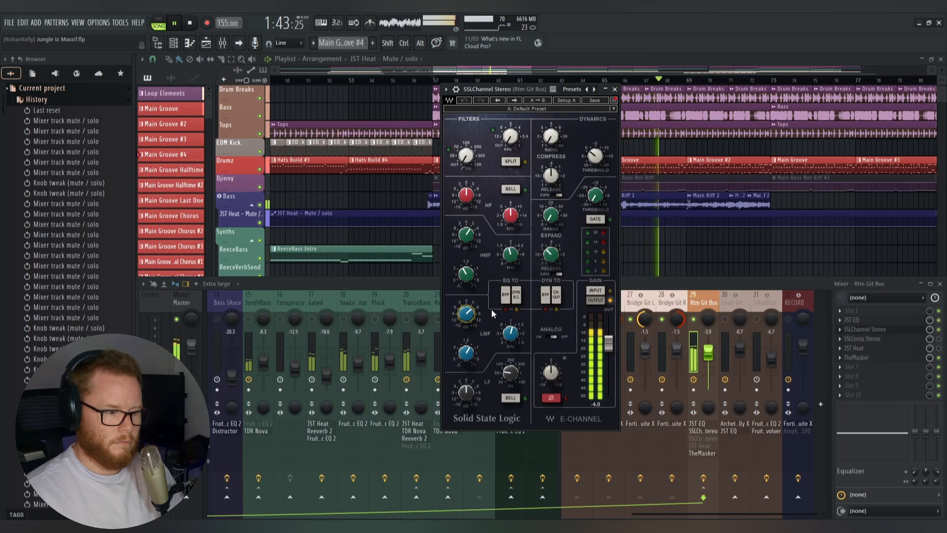
pyautogui.press('space')
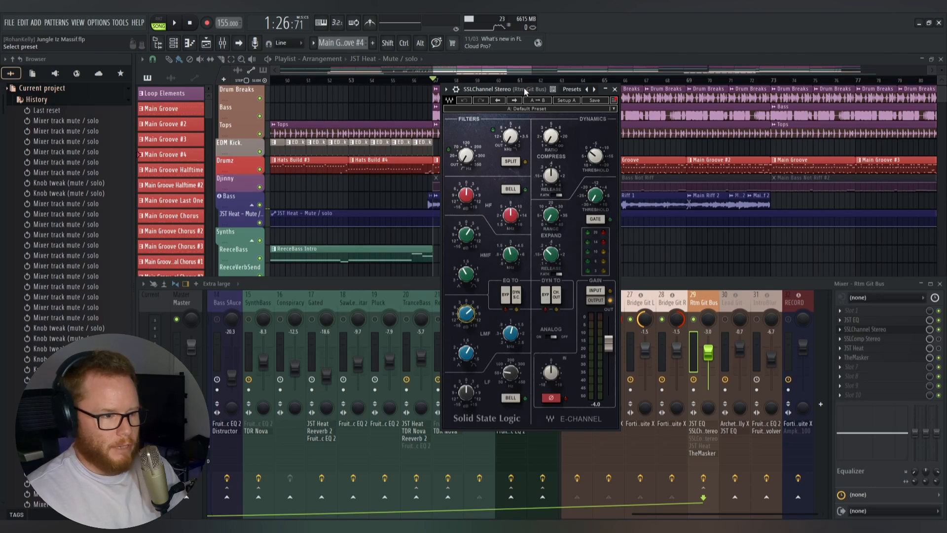
# Step: Unsolo the Rtm Git Bus, audition the guitars' SSLChannel Stereo processing in the full mix, and close the plugin
pyautogui.click(666, 285)
pyautogui.rightClick(695, 319)
pyautogui.press('space')
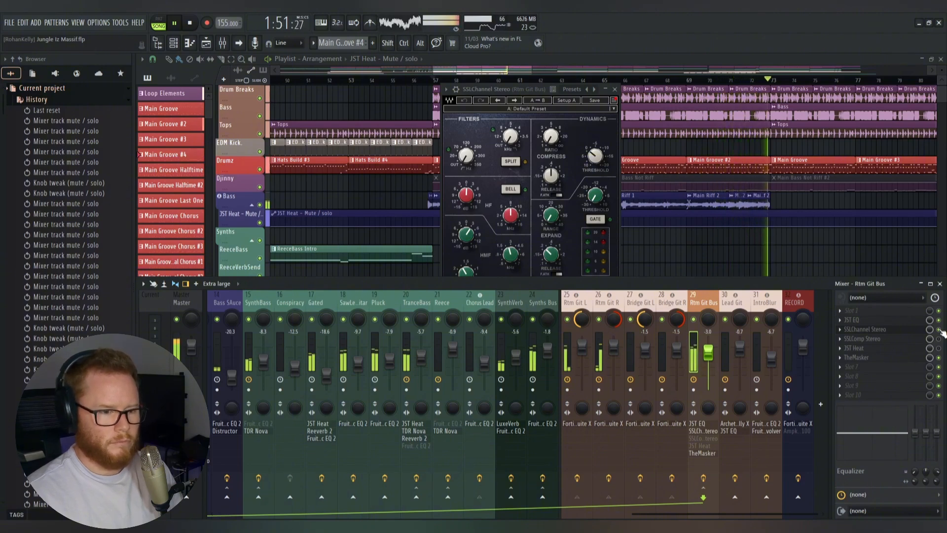
pyautogui.press('space')
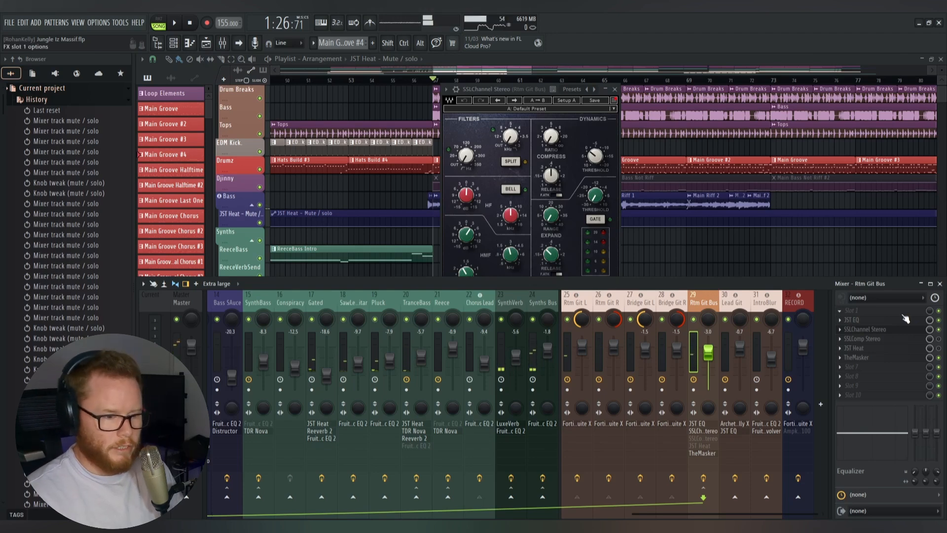
pyautogui.click(614, 89)
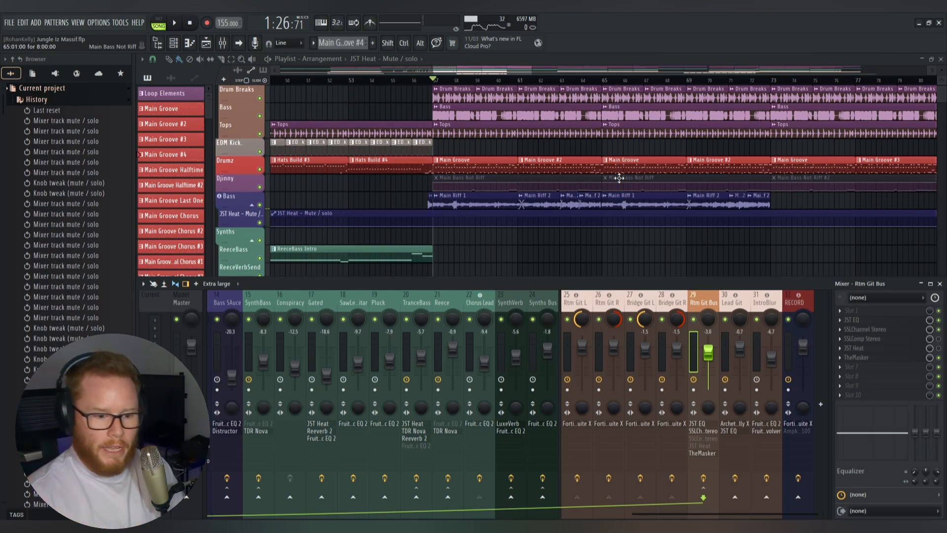
# Step: Reopen SSLChannel Stereo on the Rtm Git Bus and sweep its LMF frequency during playback, returning it to 1.17 kHz
pyautogui.click(910, 329)
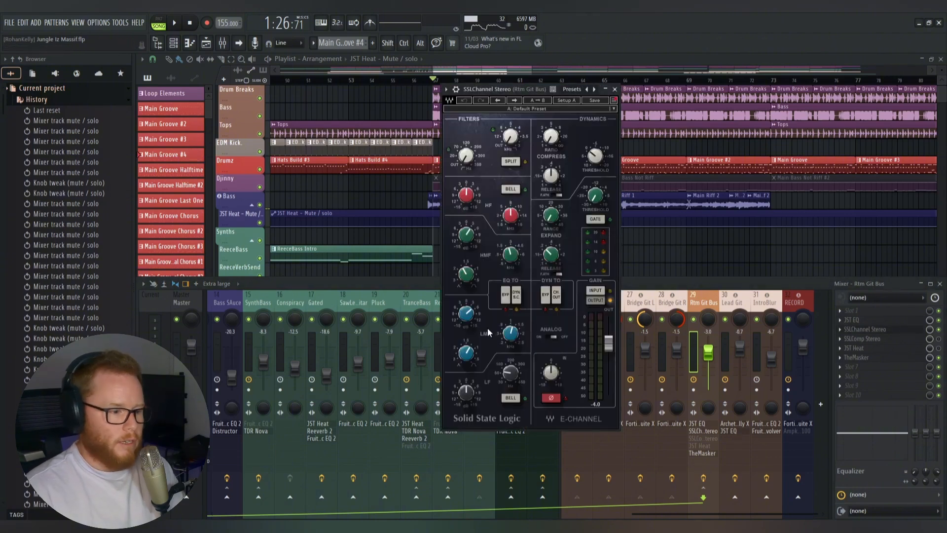
pyautogui.click(468, 315)
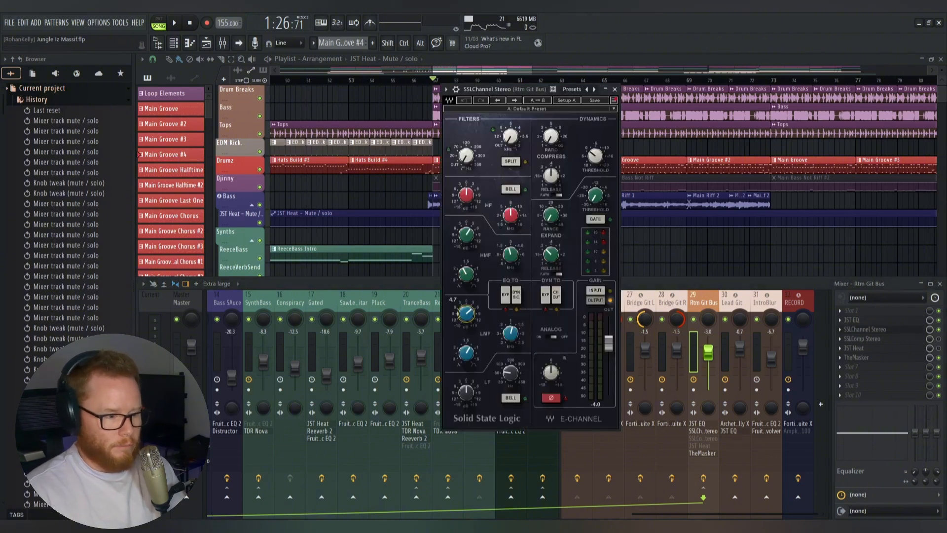
pyautogui.click(510, 333)
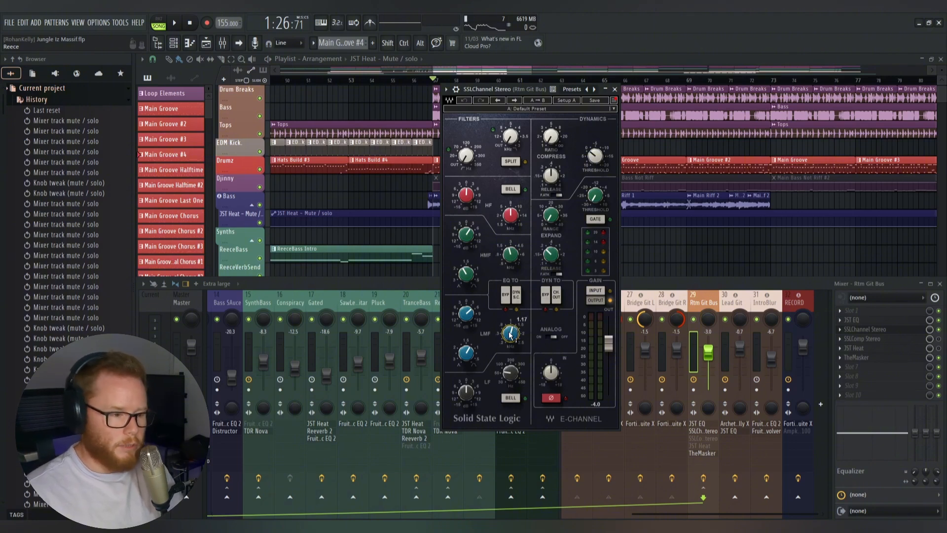
pyautogui.press('space')
pyautogui.moveTo(510, 335)
pyautogui.mouseDown()
pyautogui.moveTo(511, 360)
pyautogui.moveTo(510, 329)
pyautogui.moveTo(510, 339)
pyautogui.mouseUp()
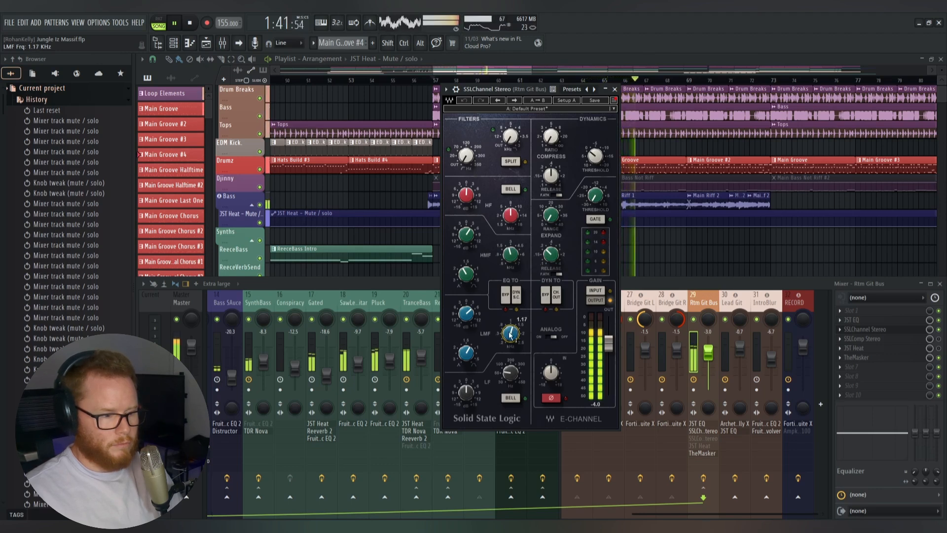
pyautogui.press('space')
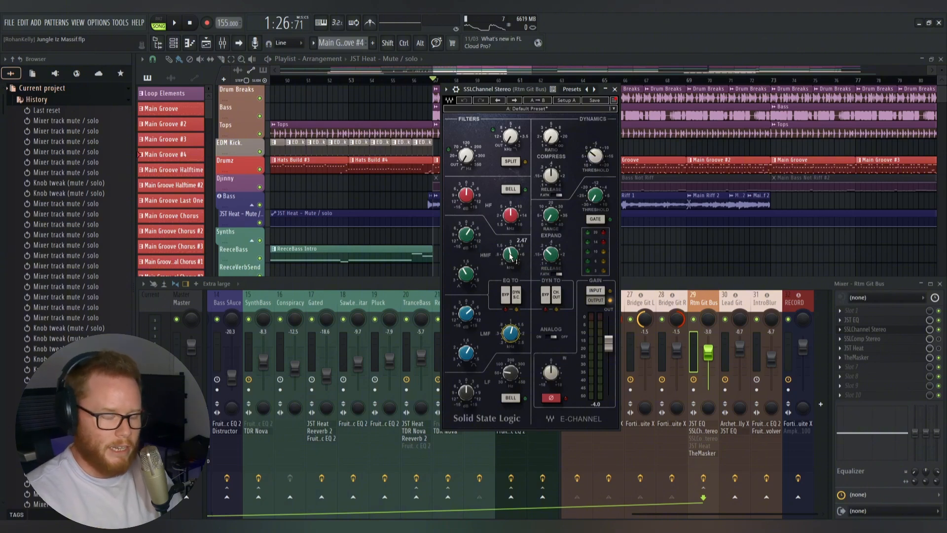
# Step: Sweep the HMF frequency in SSLChannel Stereo during playback and settle it at 2.46 kHz
pyautogui.press('space')
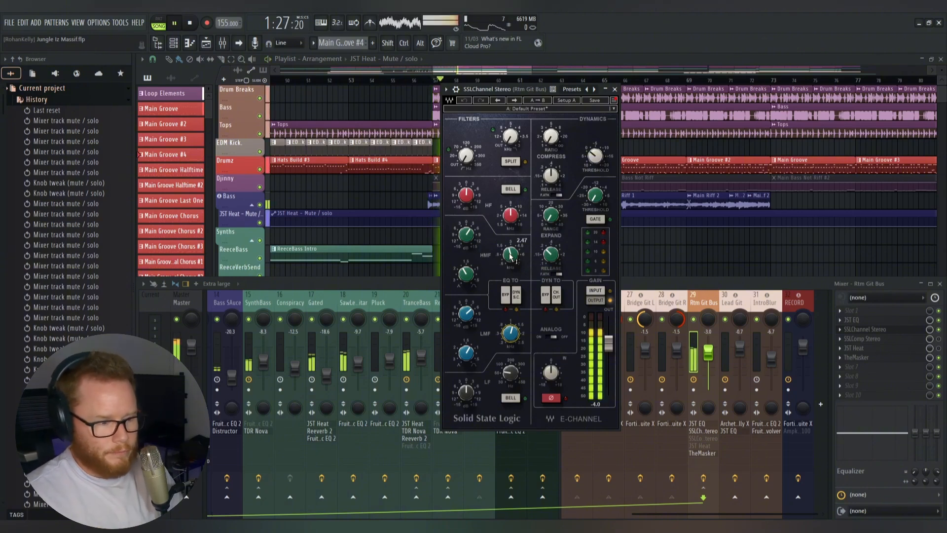
pyautogui.moveTo(511, 254)
pyautogui.mouseDown()
pyautogui.moveTo(510, 236)
pyautogui.moveTo(510, 269)
pyautogui.moveTo(510, 254)
pyautogui.mouseUp()
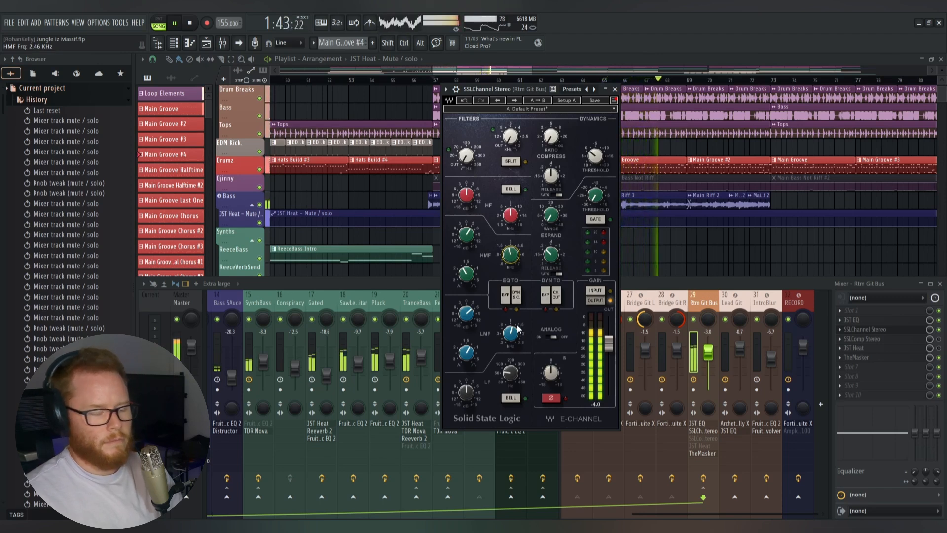
pyautogui.press('space')
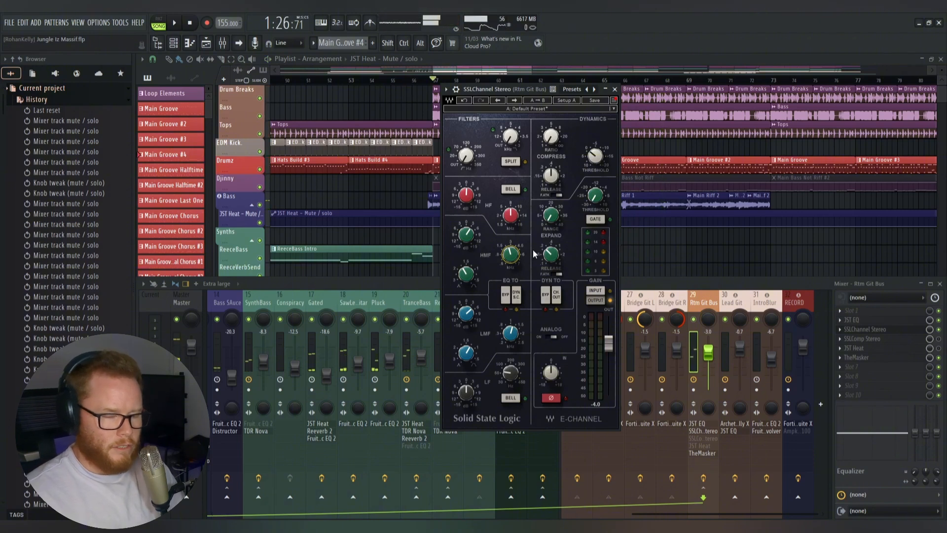